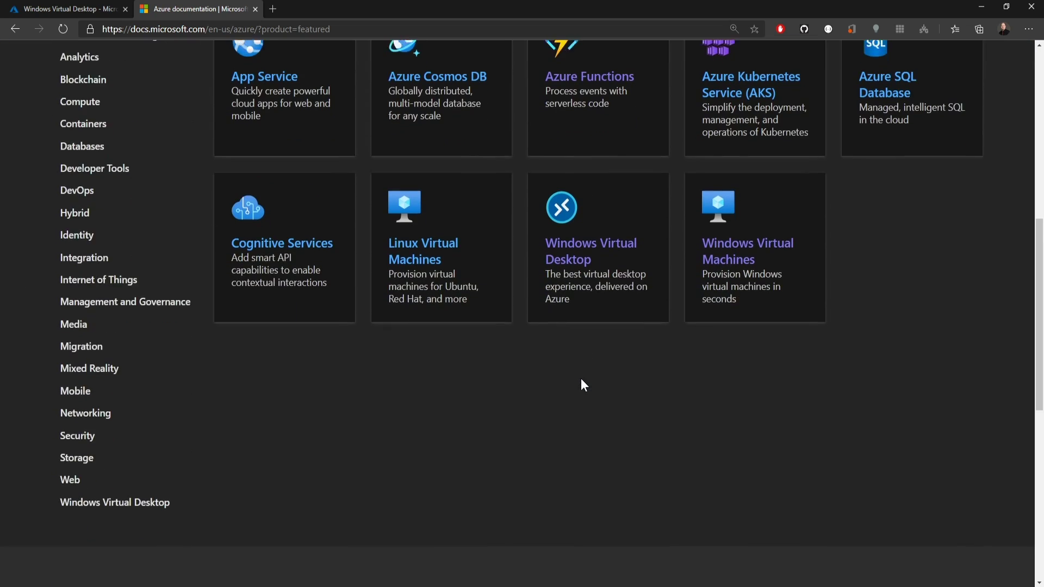
# Open the Windows Virtual Desktop documentation hub in Microsoft Docs
pyautogui.click(577, 253)
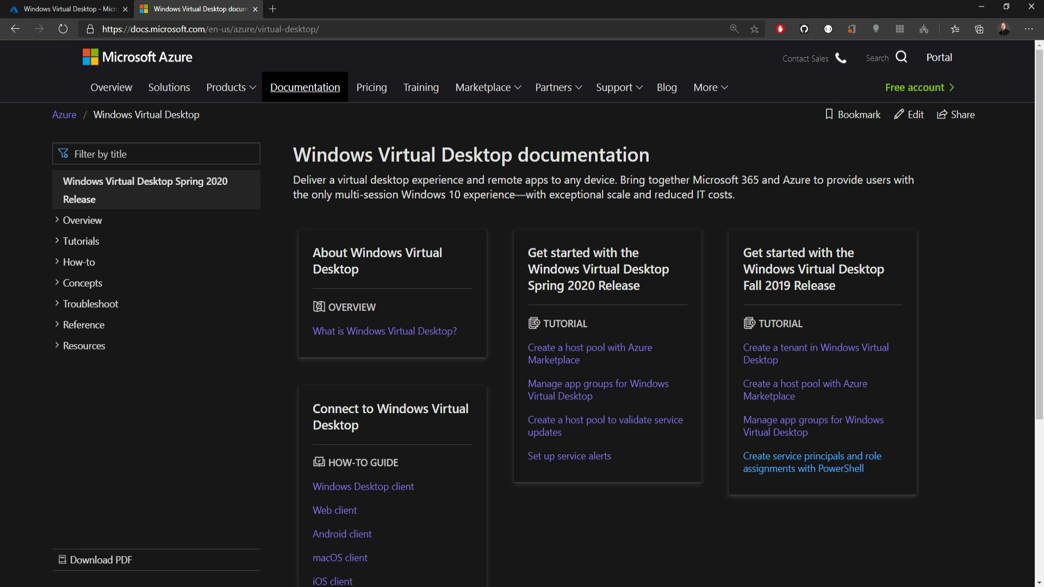
# Open the 'What is Windows Virtual Desktop?' overview to review its required URLs table
pyautogui.click(359, 331)
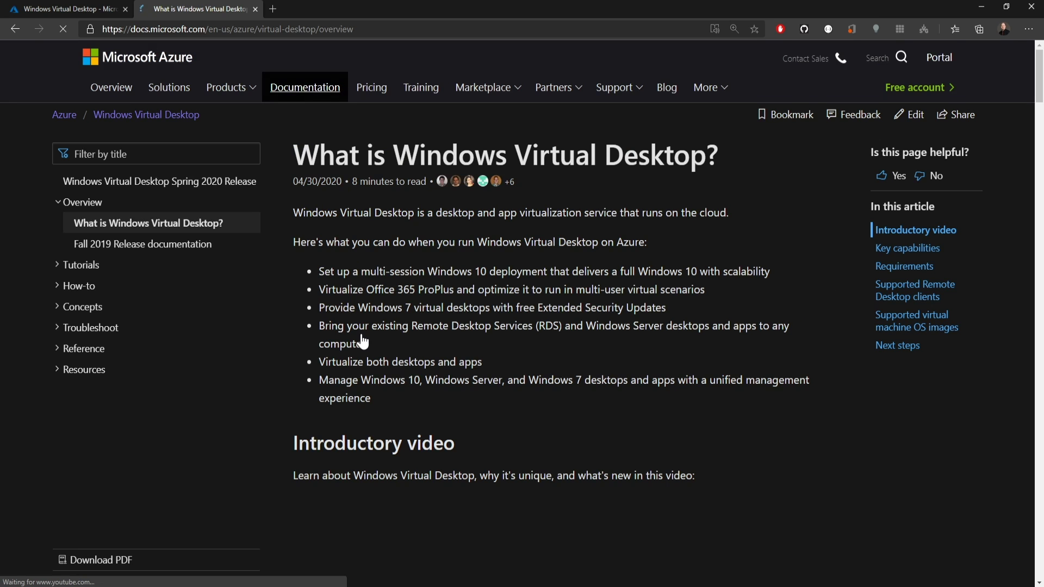
pyautogui.scroll(-10, 789, 238)
pyautogui.scroll(-5, 790, 237)
pyautogui.scroll(-3, 790, 238)
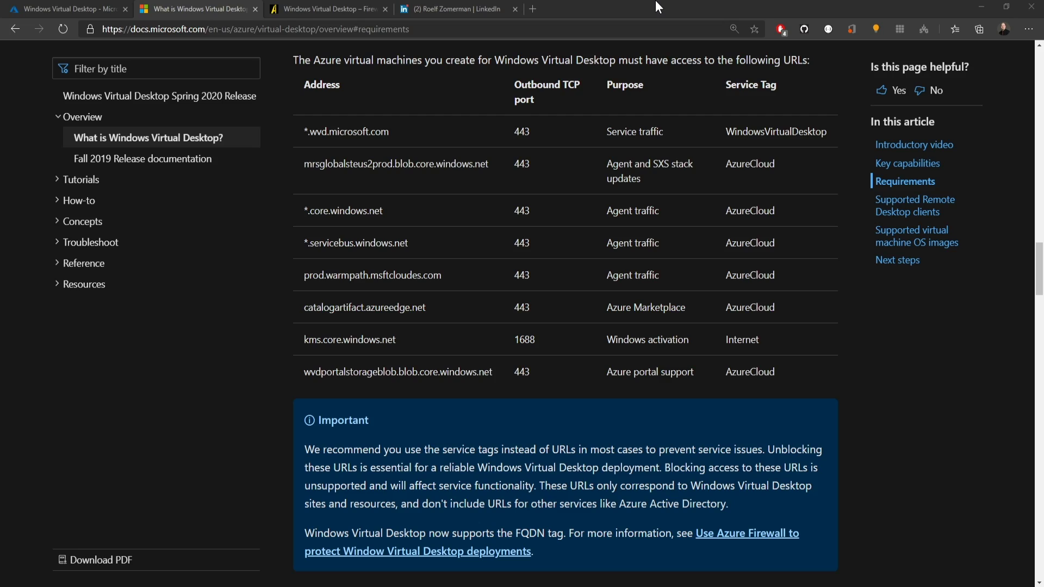
# Go from the author's LinkedIn profile to the 'Windows Virtual Desktop – Firewalls' blog post
pyautogui.click(457, 9)
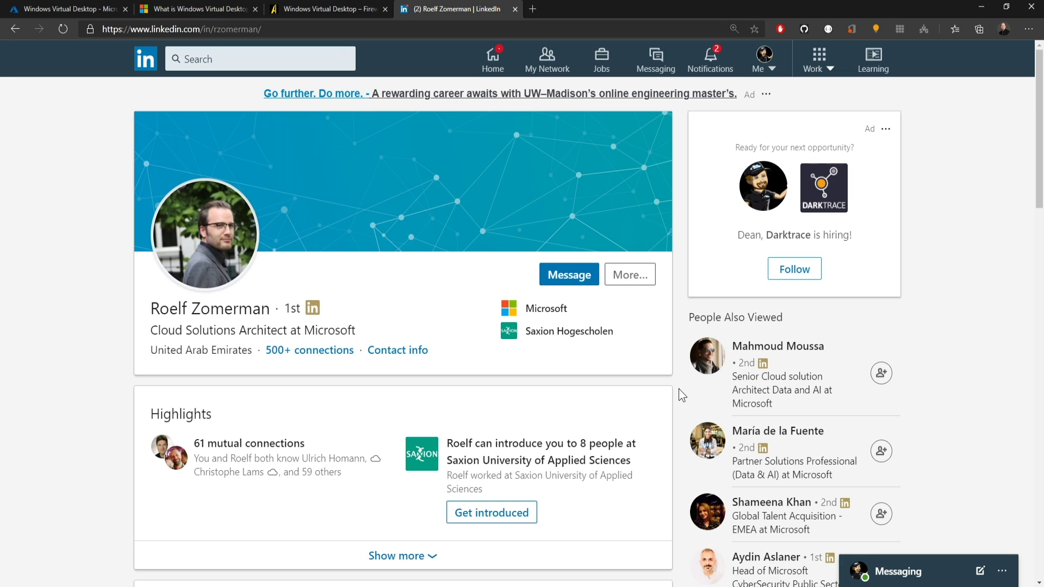
pyautogui.click(347, 9)
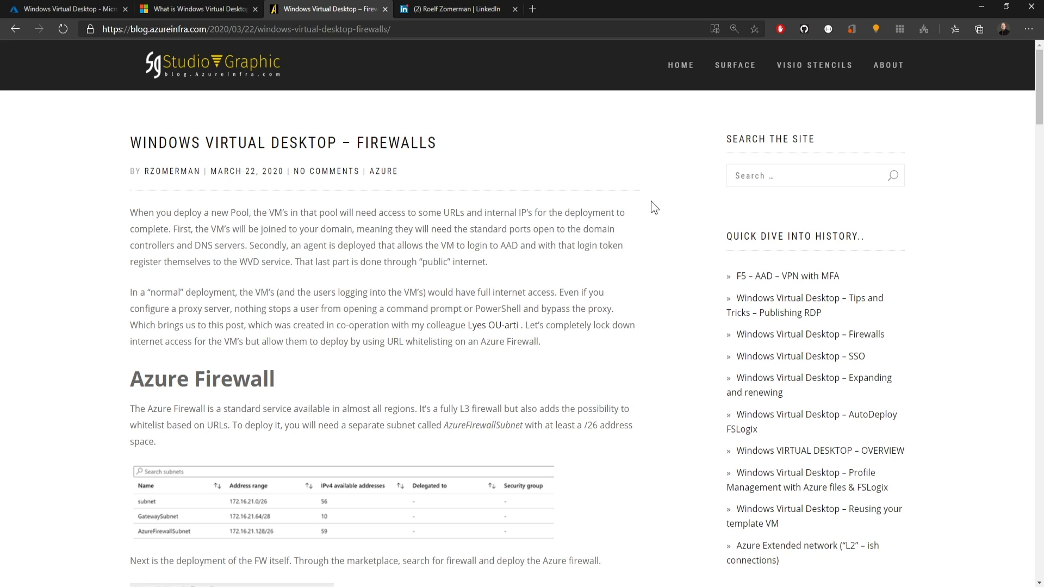
pyautogui.scroll(-1, 650, 202)
pyautogui.scroll(-2, 630, 321)
pyautogui.scroll(-3, 629, 321)
pyautogui.scroll(-1, 629, 321)
pyautogui.scroll(-1, 629, 327)
pyautogui.scroll(-1, 630, 326)
pyautogui.scroll(-1, 637, 324)
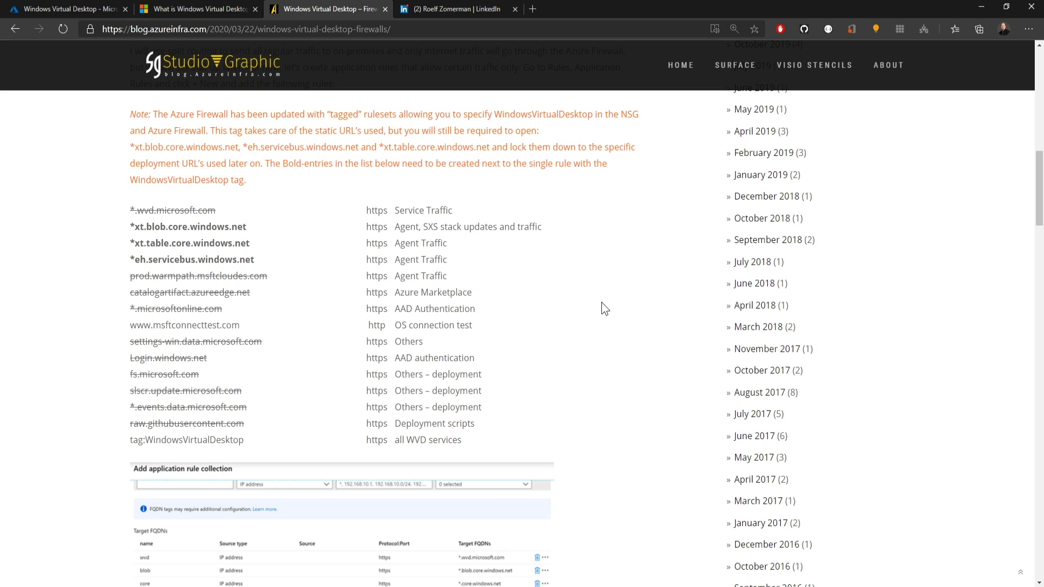
pyautogui.scroll(-1, 608, 305)
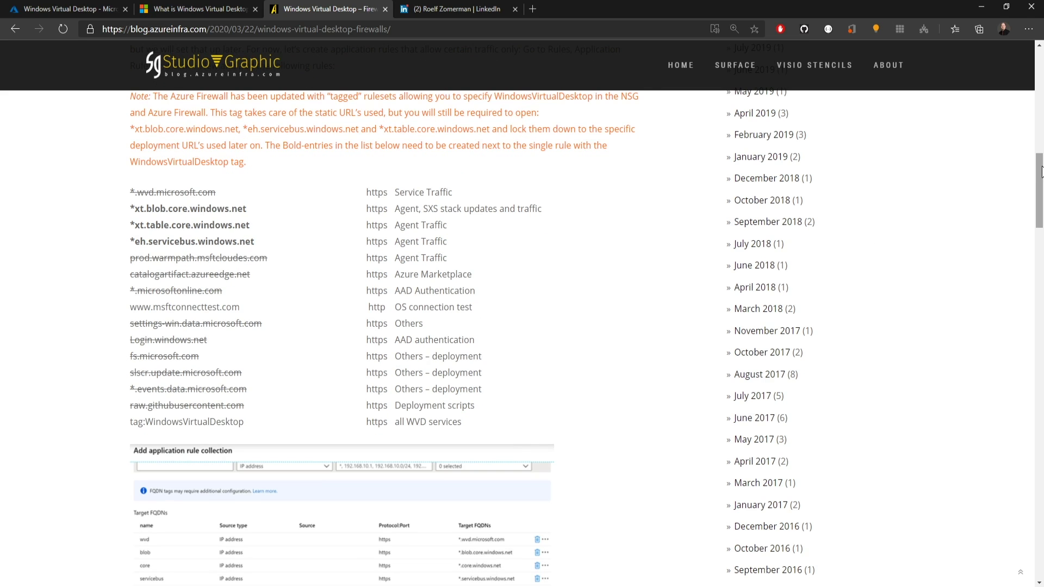
pyautogui.scroll(-2, 666, 340)
pyautogui.scroll(-8, 666, 340)
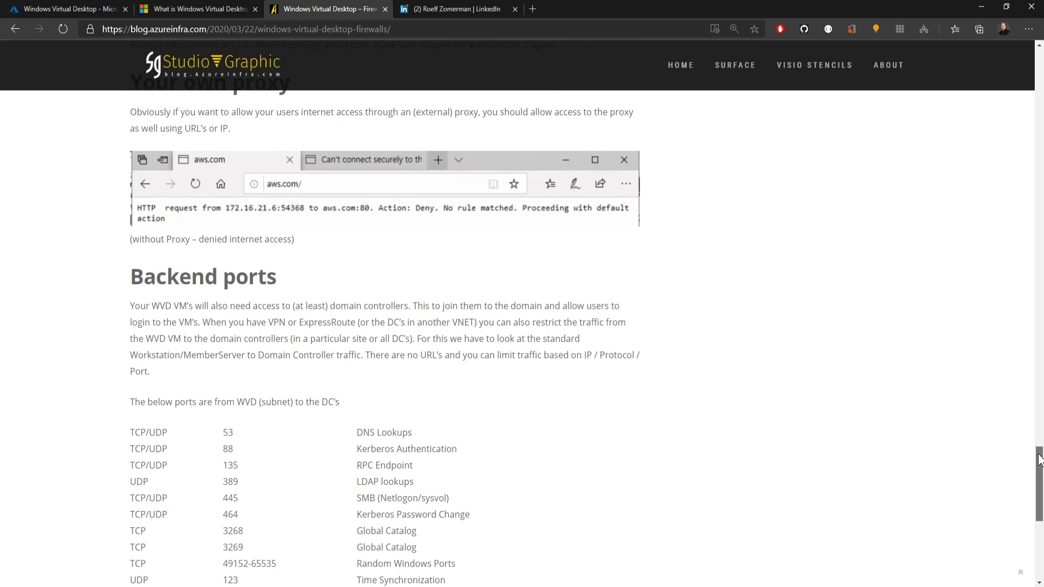
pyautogui.moveTo(1039, 453); pyautogui.dragTo(1039, 476)
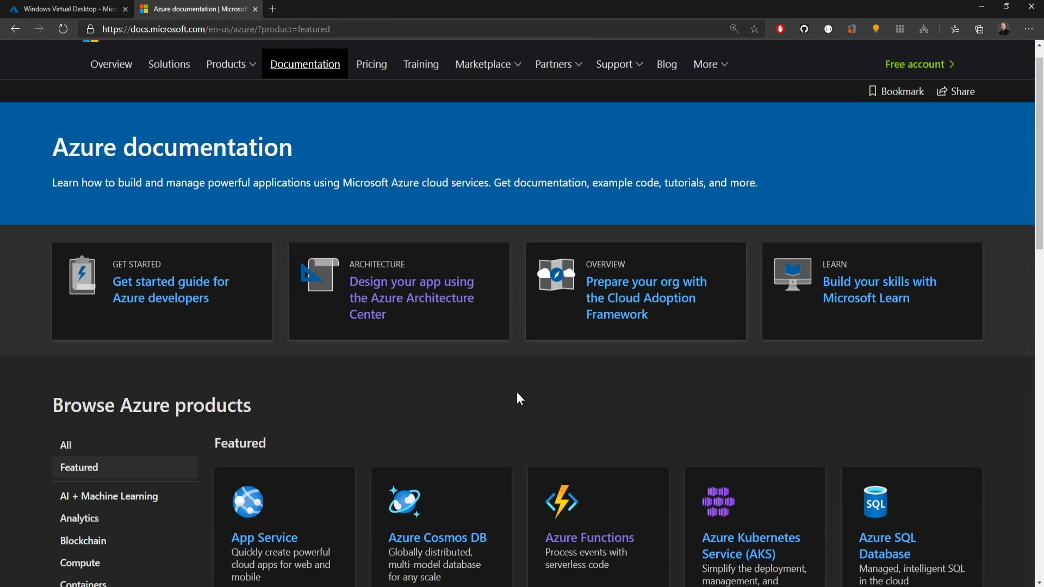
pyautogui.scroll(-6, 516, 393)
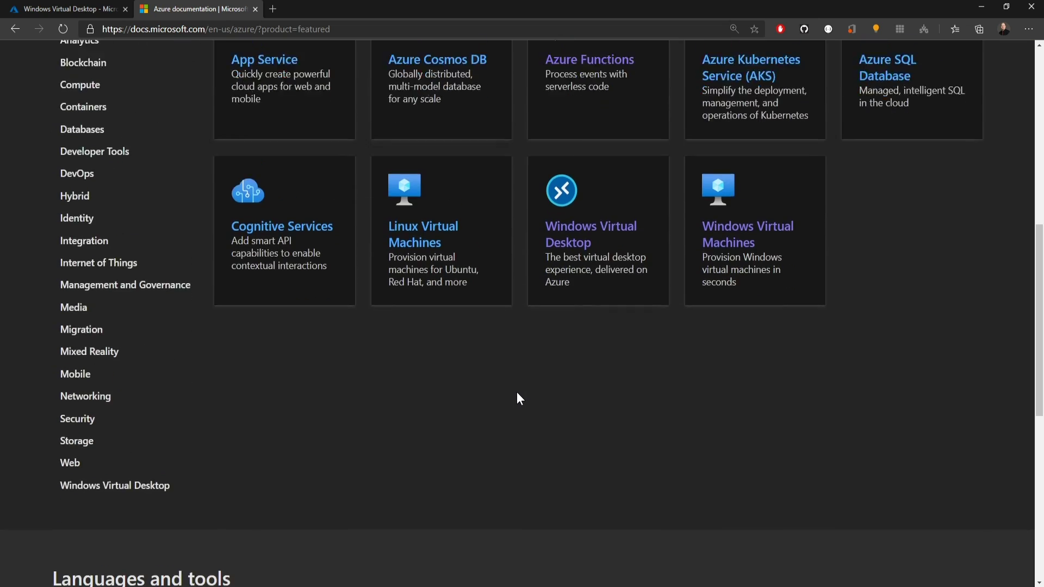
pyautogui.scroll(-1, 517, 396)
# Reach the Azure Firewall WVD protection guide through the Networking docs and FQDN tags overview
pyautogui.click(86, 326)
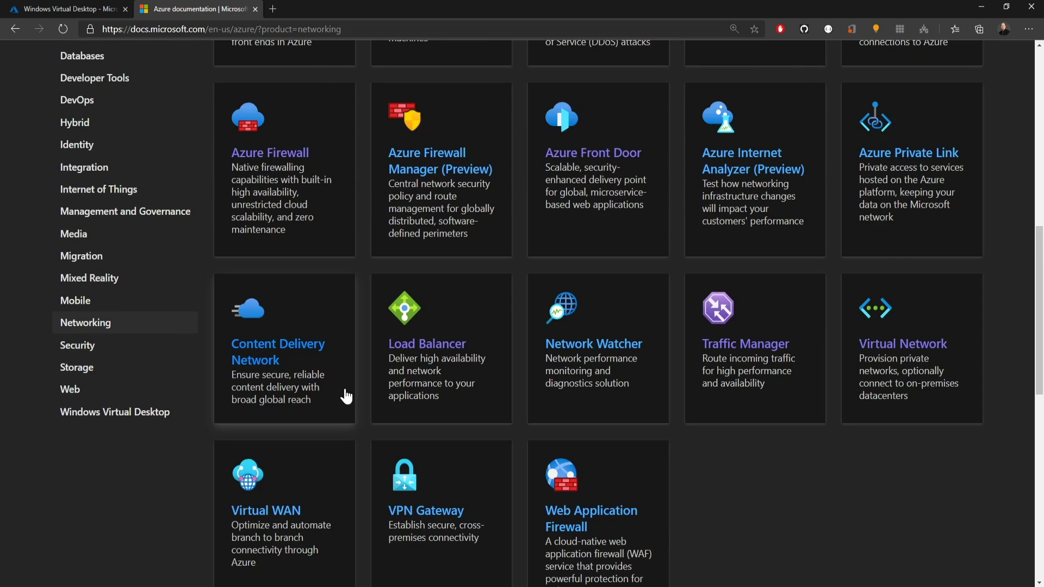
pyautogui.click(272, 152)
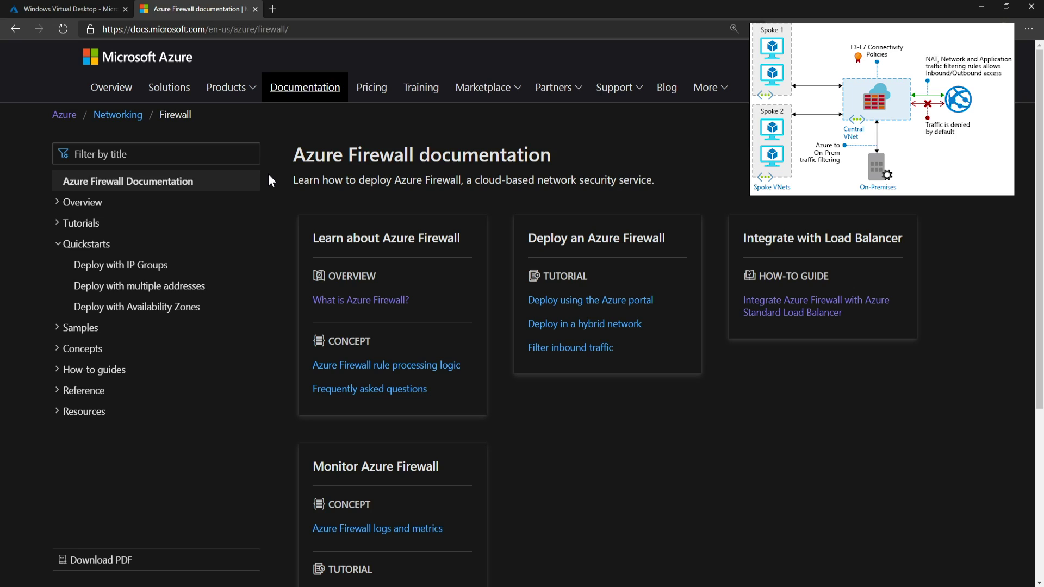
pyautogui.click(59, 349)
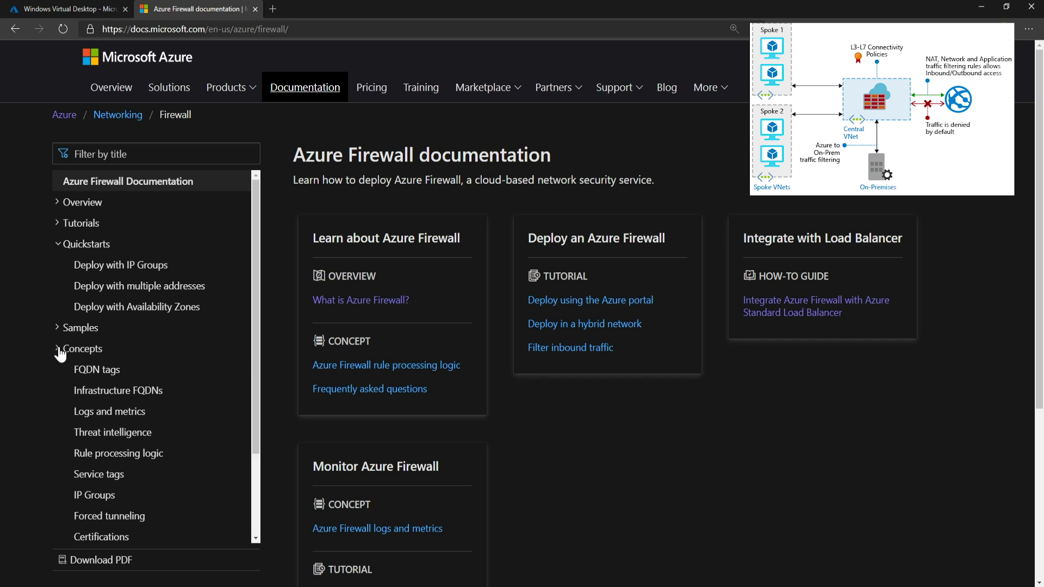
pyautogui.click(97, 371)
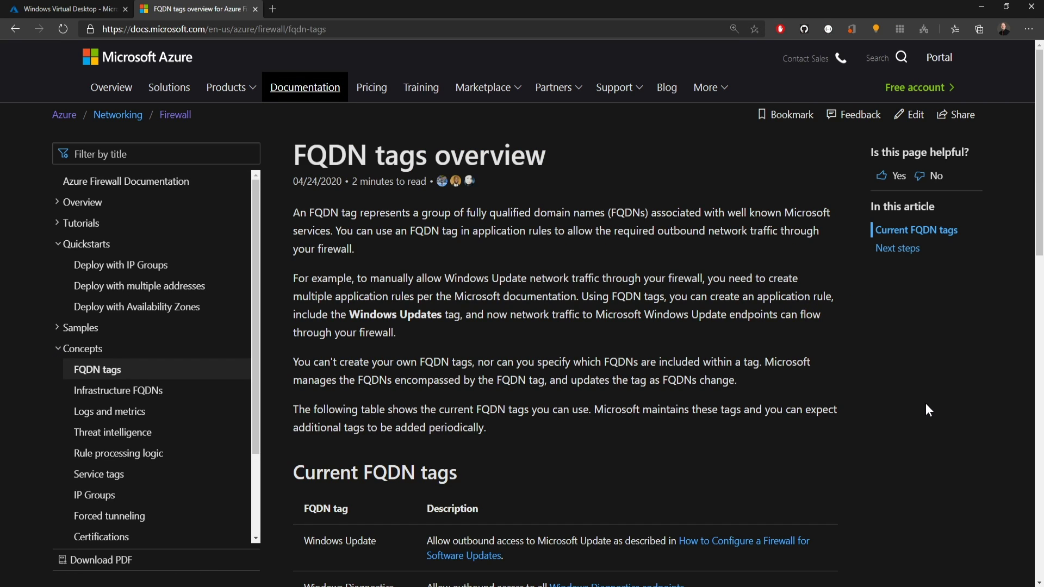
pyautogui.scroll(-5, 928, 384)
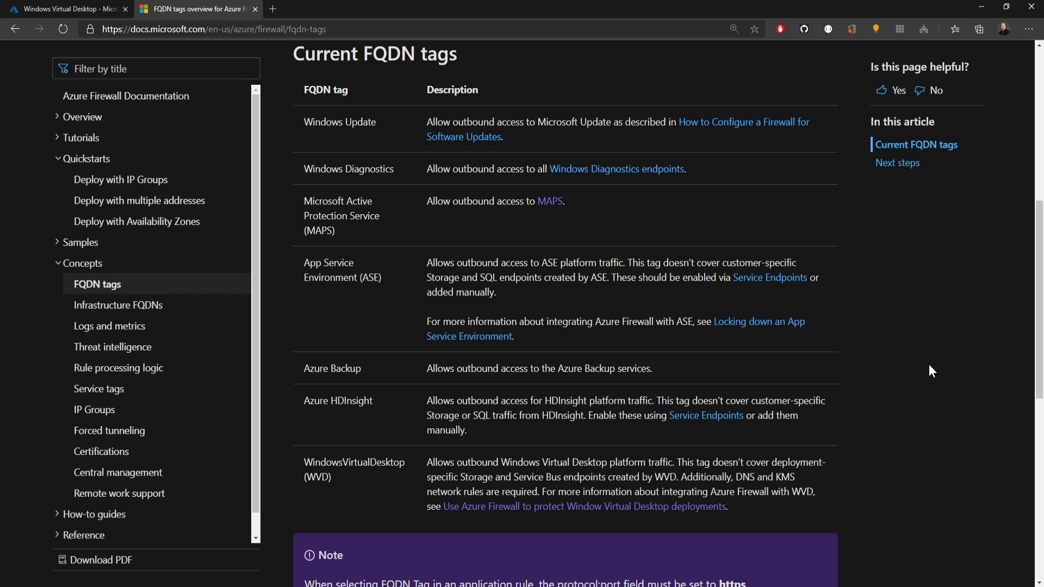
pyautogui.click(650, 508)
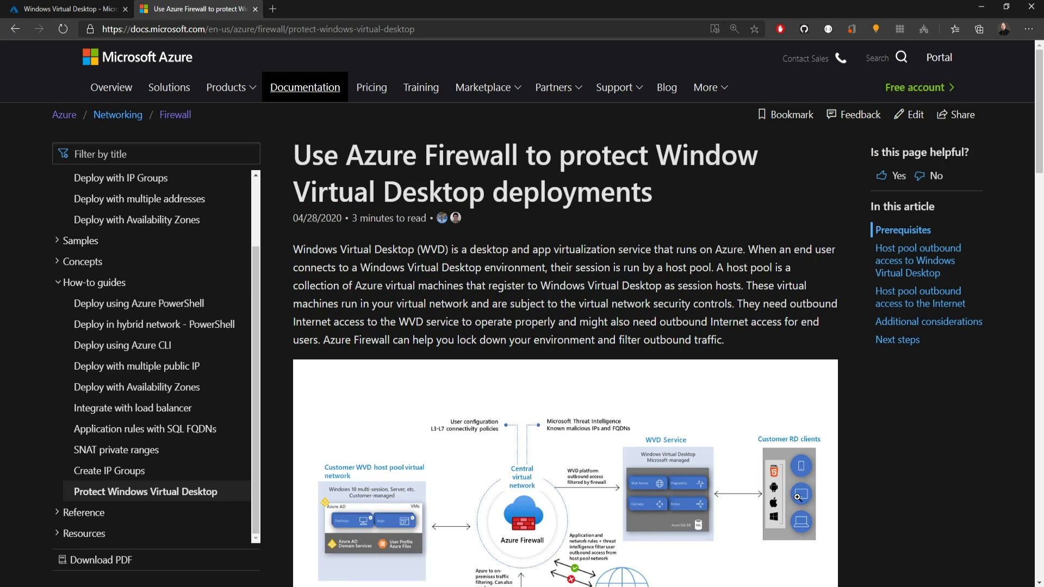
pyautogui.scroll(-3, 908, 462)
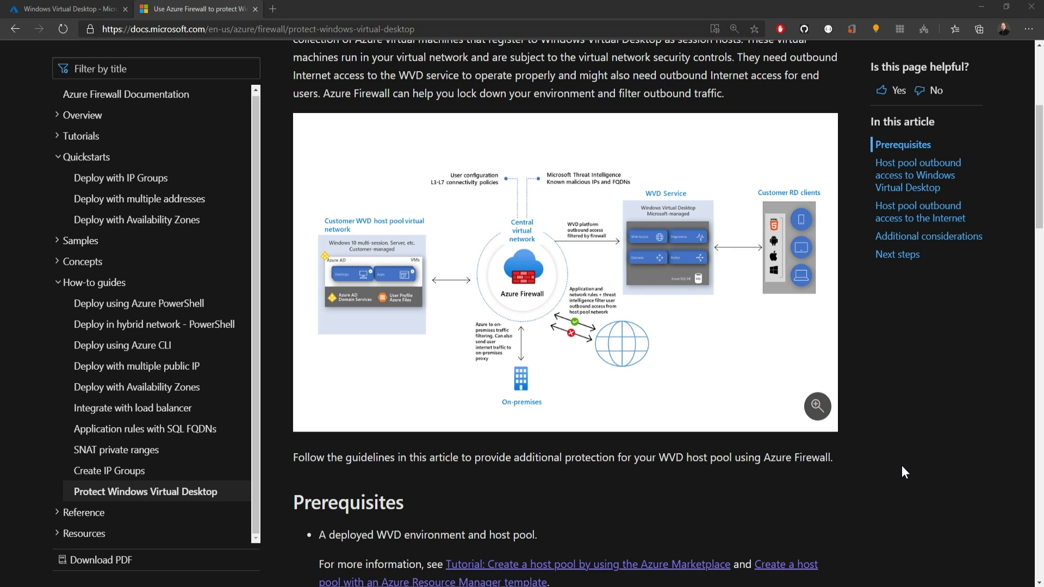
# Enlarge the WVD Azure Firewall architecture diagram to study it
pyautogui.click(817, 407)
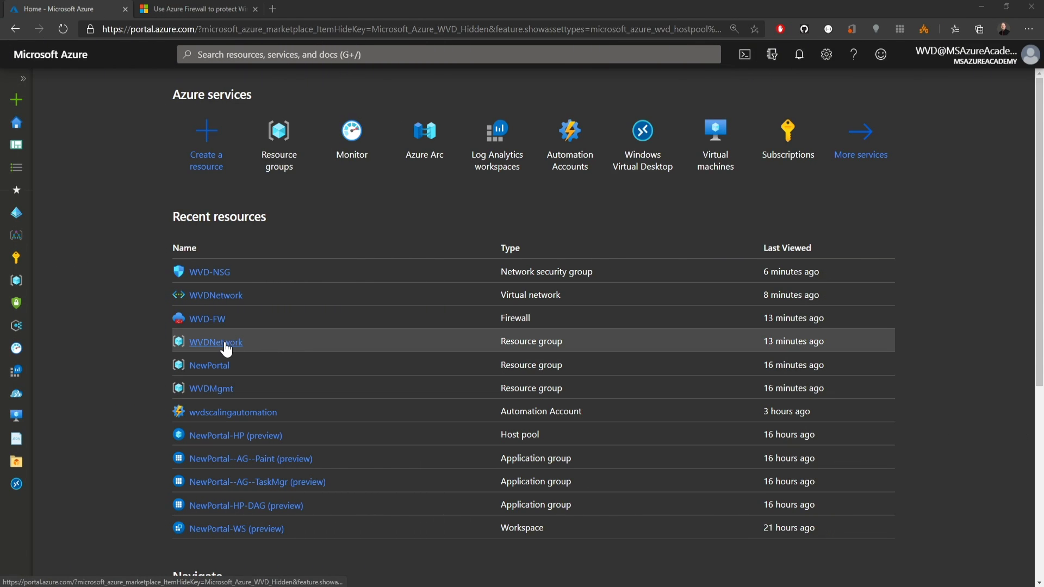
# Inspect the WVDNetwork virtual network's custom DNS server and its subnets
pyautogui.click(225, 345)
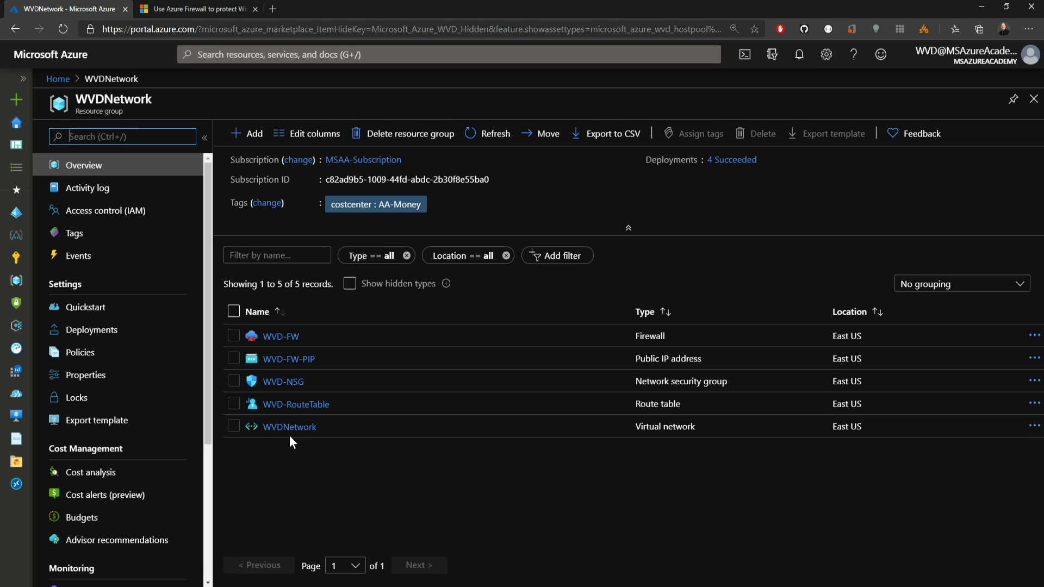
pyautogui.click(289, 435)
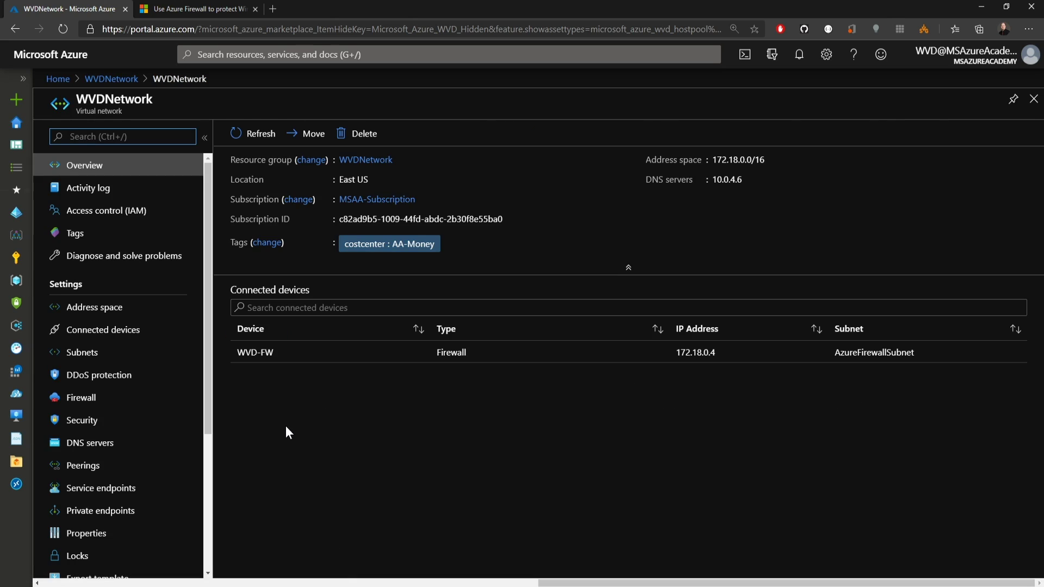
pyautogui.click(97, 446)
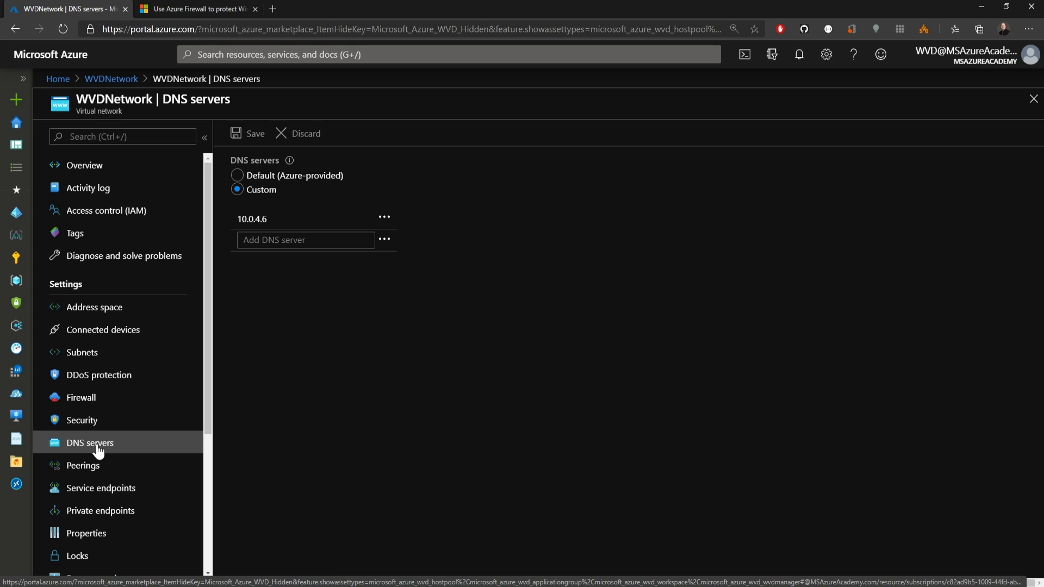
pyautogui.click(87, 359)
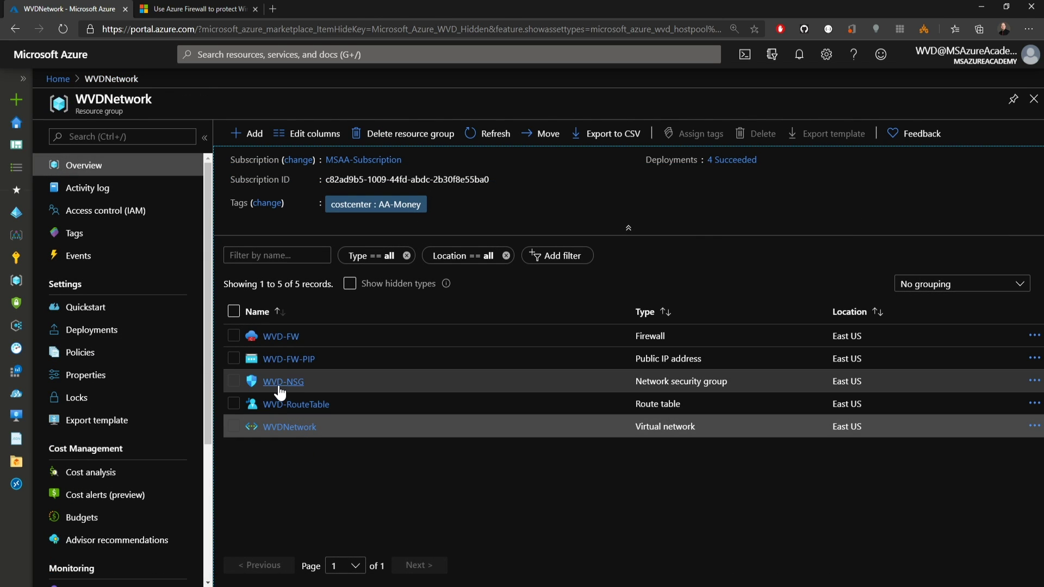
# Start a WVD-NSG outbound rule with source VirtualNetwork and a service-tag destination
pyautogui.click(279, 382)
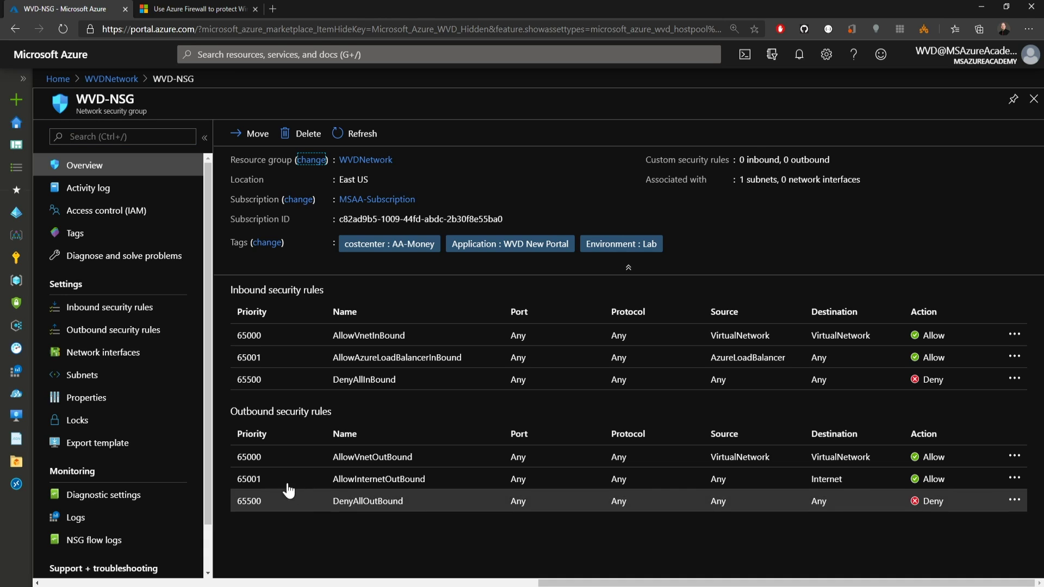
pyautogui.click(86, 335)
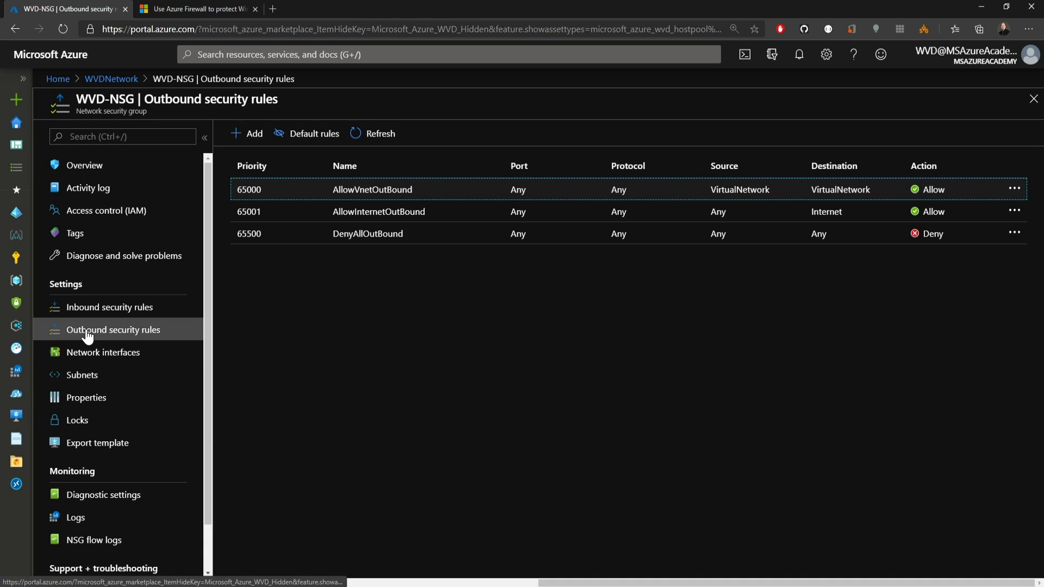
pyautogui.click(249, 134)
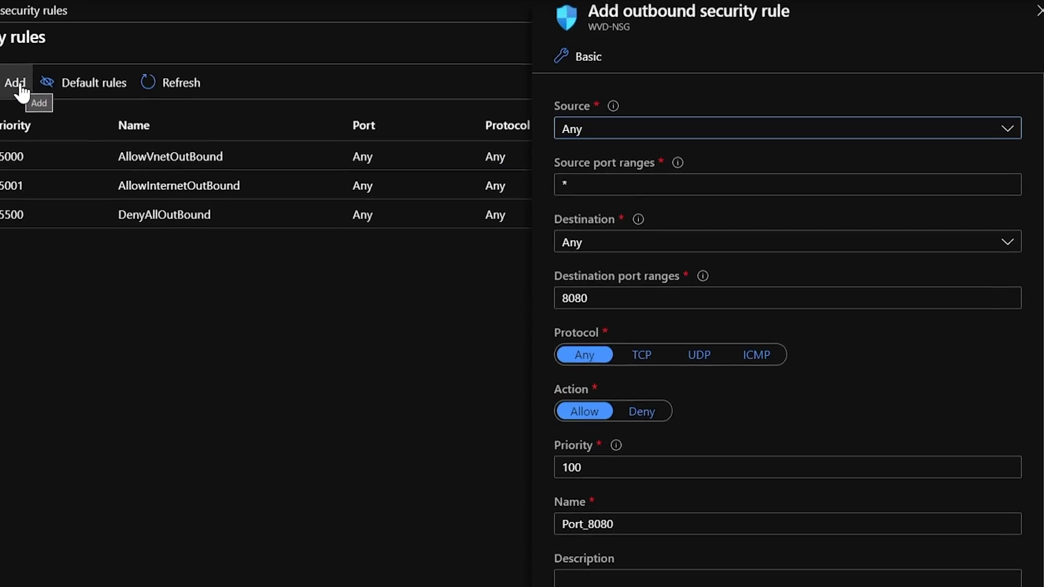
pyautogui.click(604, 129)
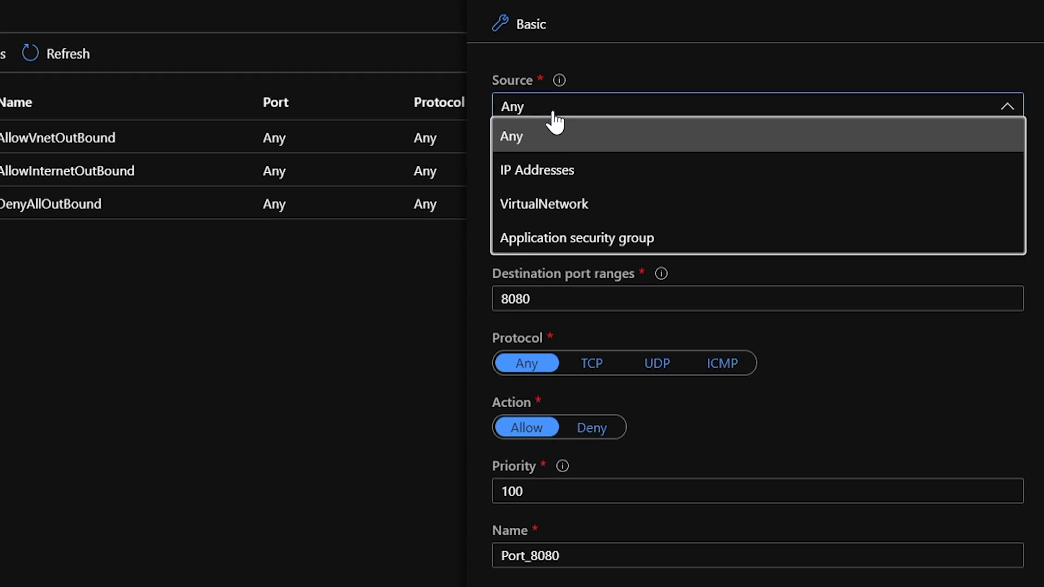
pyautogui.click(569, 204)
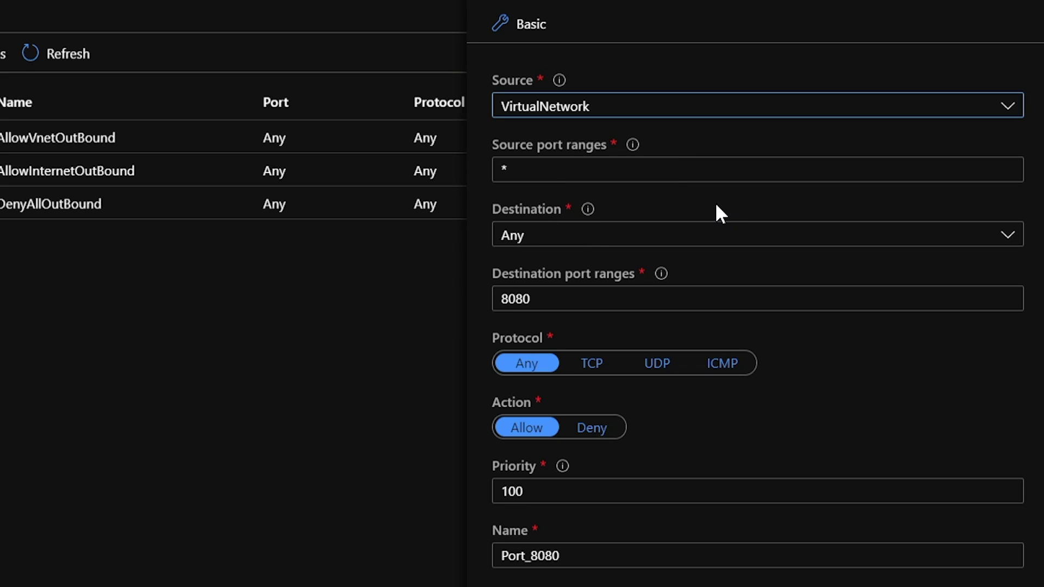
pyautogui.click(685, 237)
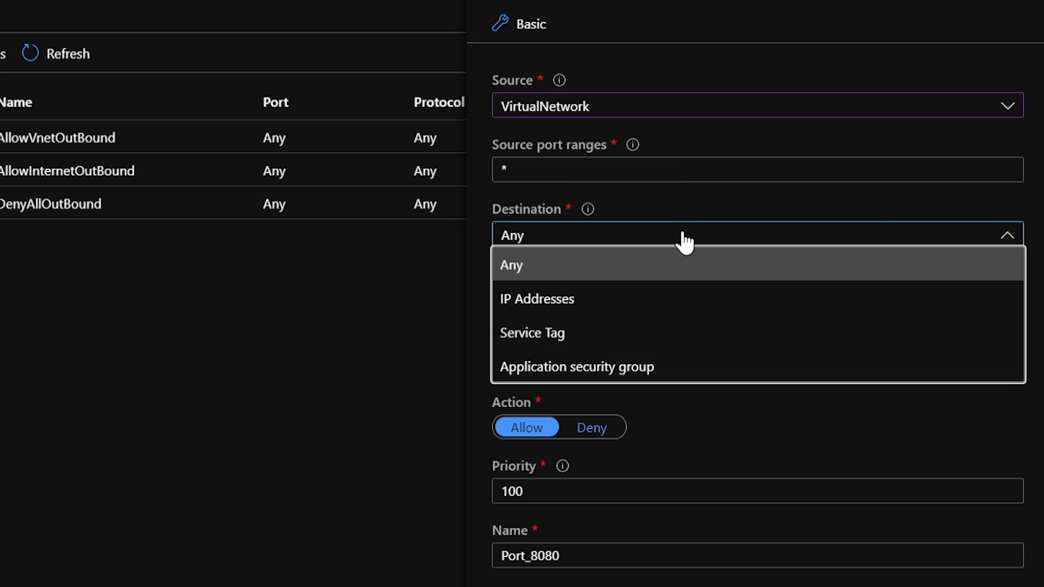
pyautogui.click(574, 335)
pyautogui.click(667, 302)
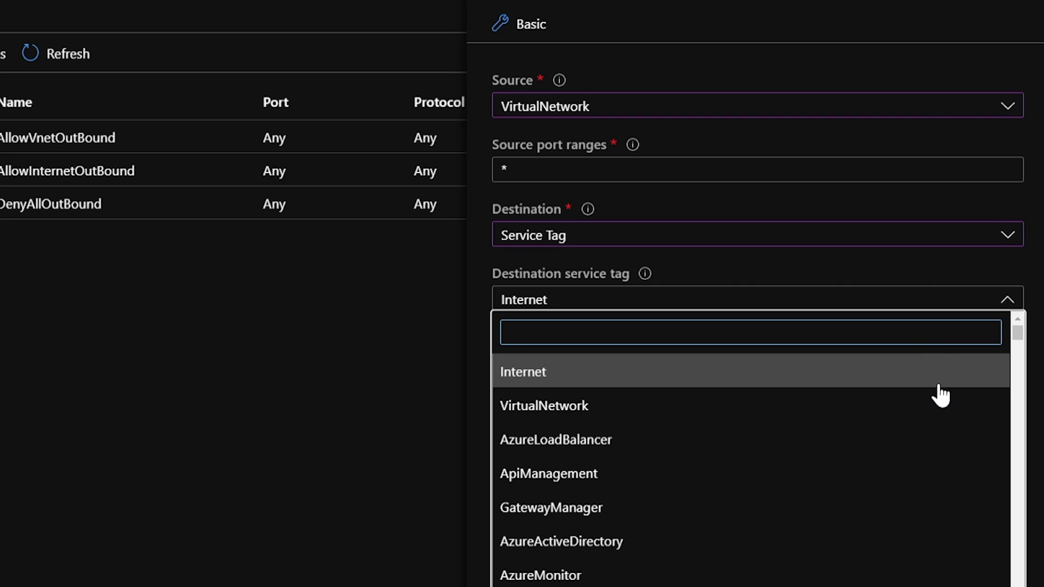
pyautogui.moveTo(1017, 333); pyautogui.dragTo(1018, 501)
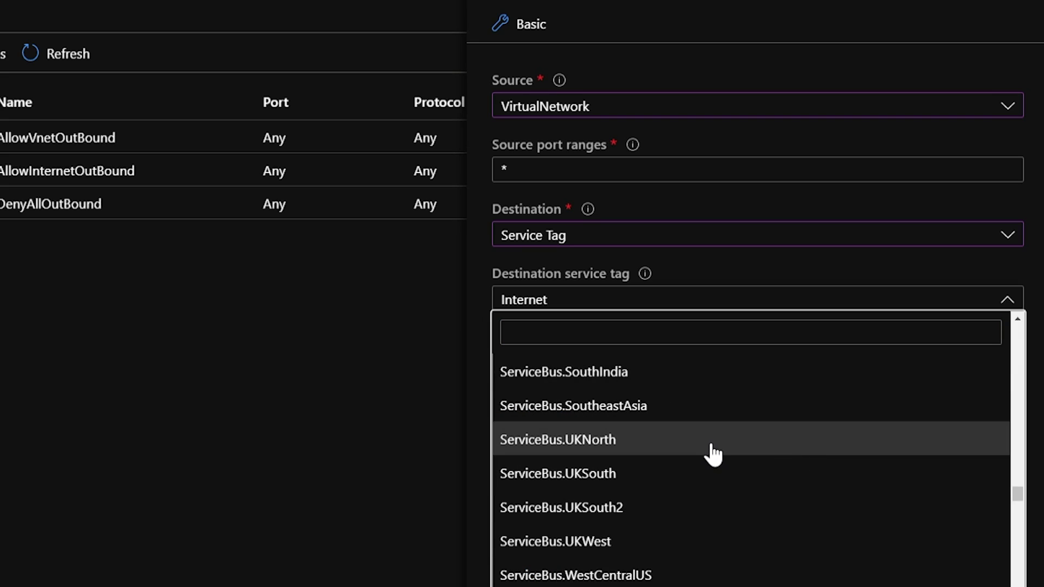
# Create ALLOW--WVD--OUTBOUND to WindowsVirtualDesktop on TCP 443 with priority 1000
pyautogui.click(679, 330)
pyautogui.write('desktop')
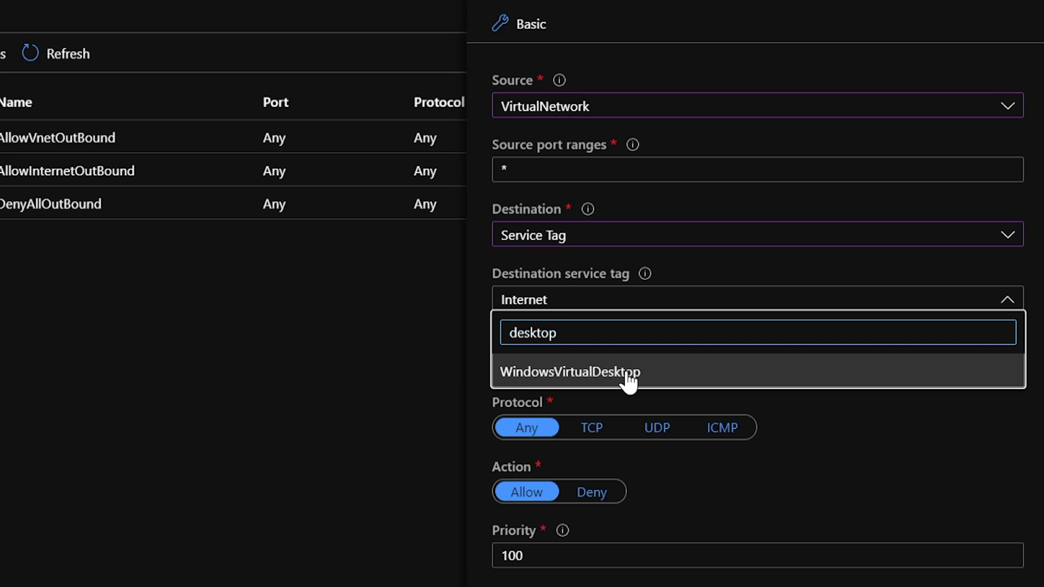
pyautogui.click(629, 376)
pyautogui.moveTo(626, 371); pyautogui.dragTo(461, 374)
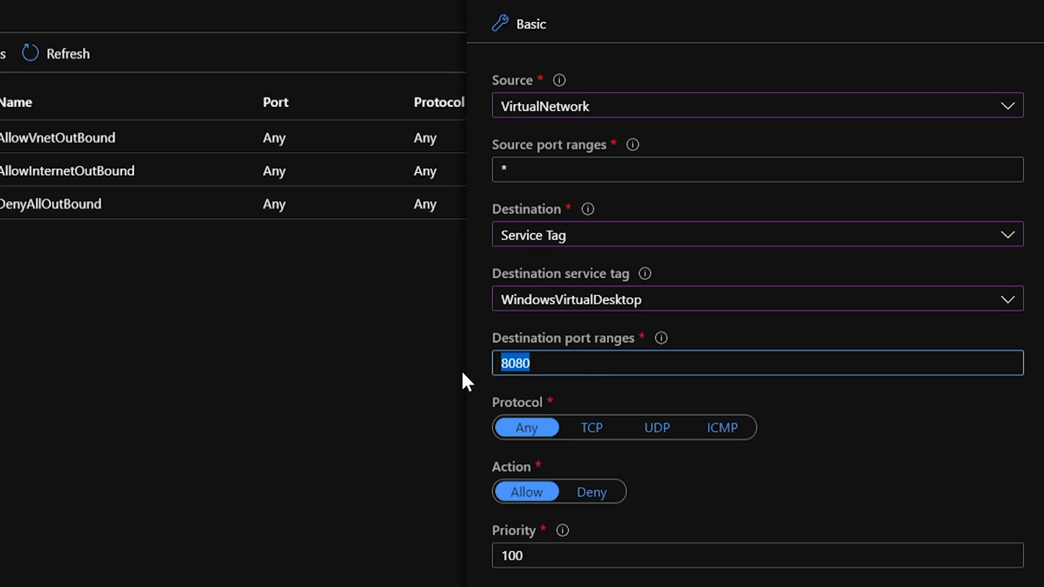
pyautogui.write('443')
pyautogui.click(592, 431)
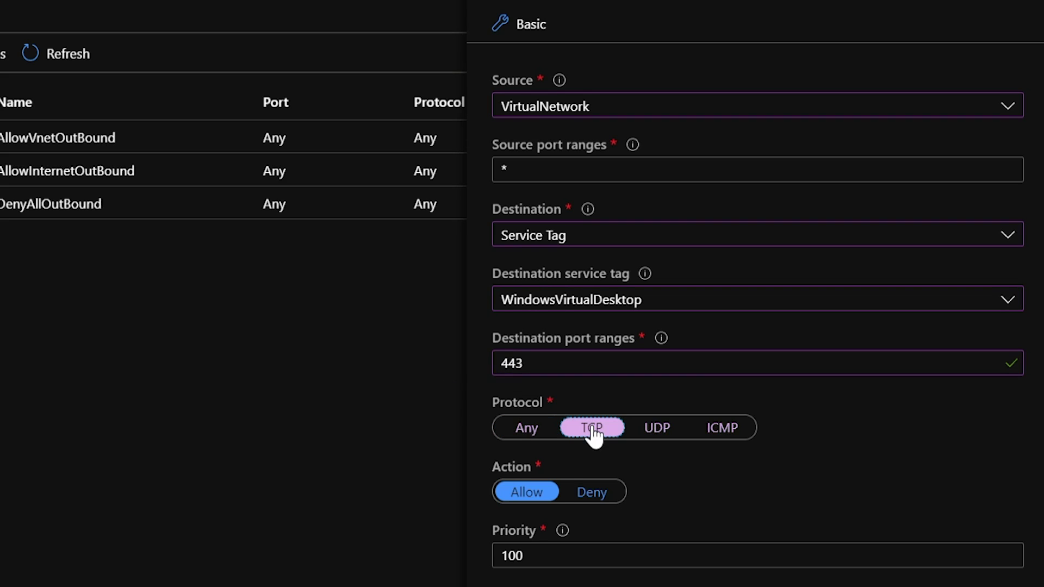
pyautogui.click(568, 557)
pyautogui.write('0')
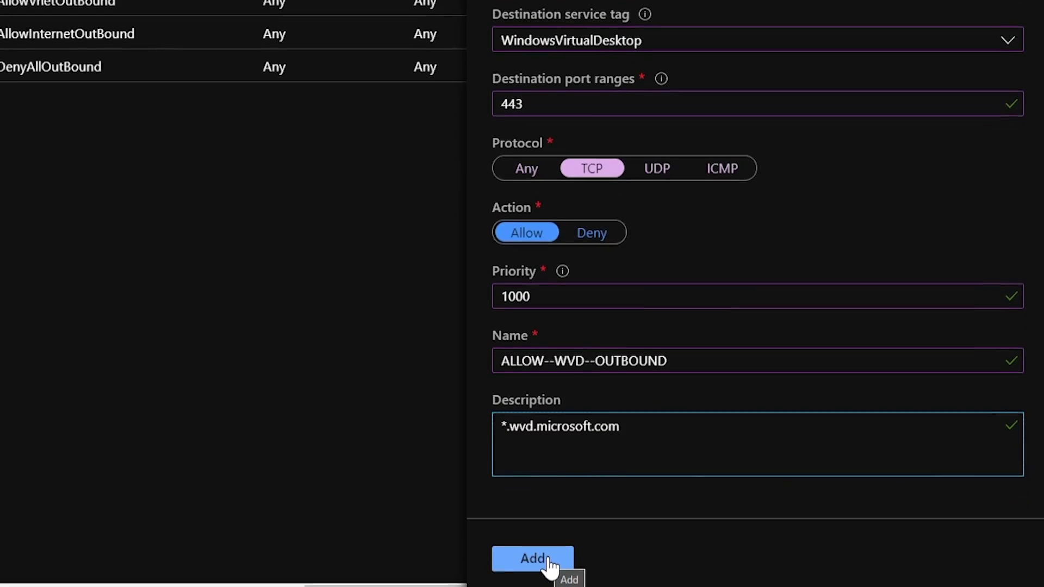
pyautogui.click(552, 563)
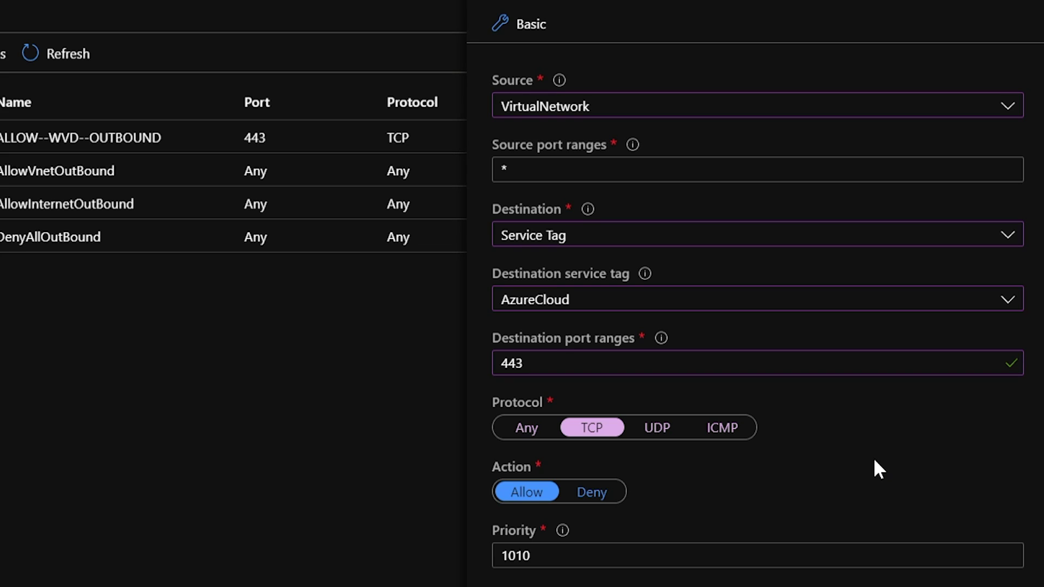
# Paste the docs URL description and create ALLOW--AzureCloud--OUTBOUND (AzureCloud, TCP 443, priority 1010)
pyautogui.write('https://docs.microsoft.com/en-us/azure/virtual-desktop/overview#requirements')
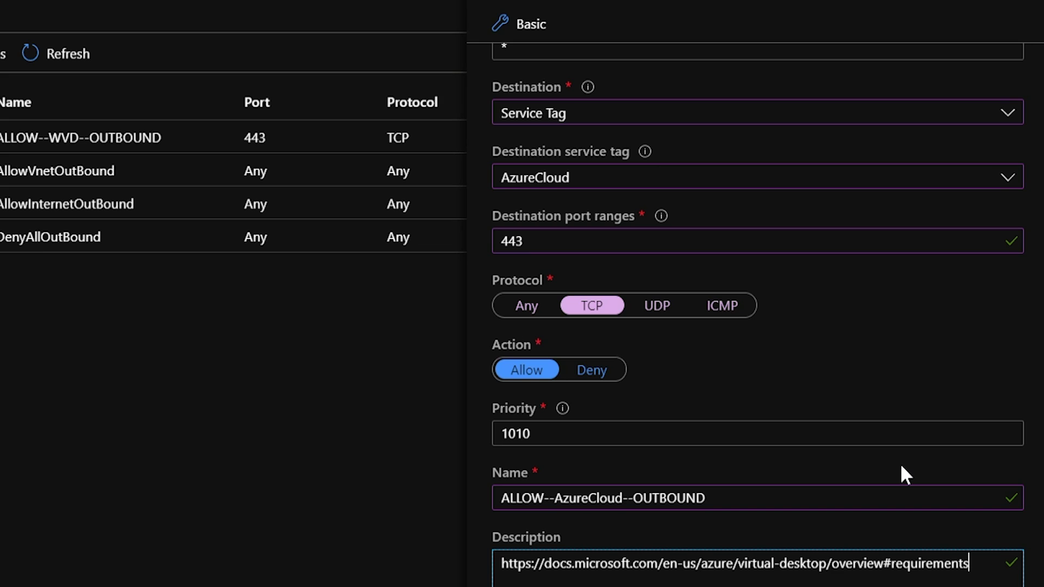
pyautogui.click(694, 558)
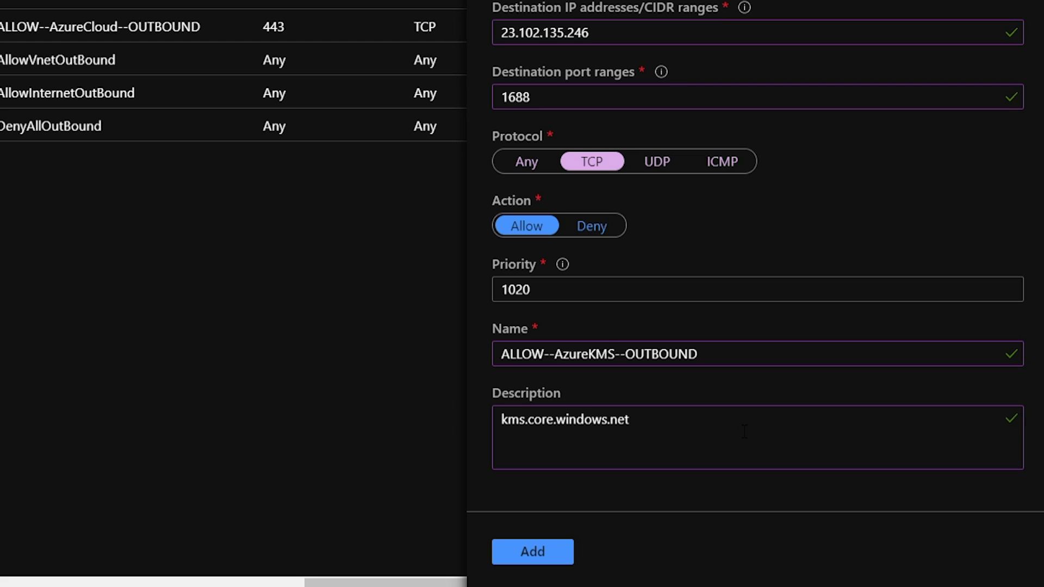
# Create ALLOW--AzureKMS--OUTBOUND allowing TCP 1688 to 23.102.135.246 with priority 1020
pyautogui.click(545, 554)
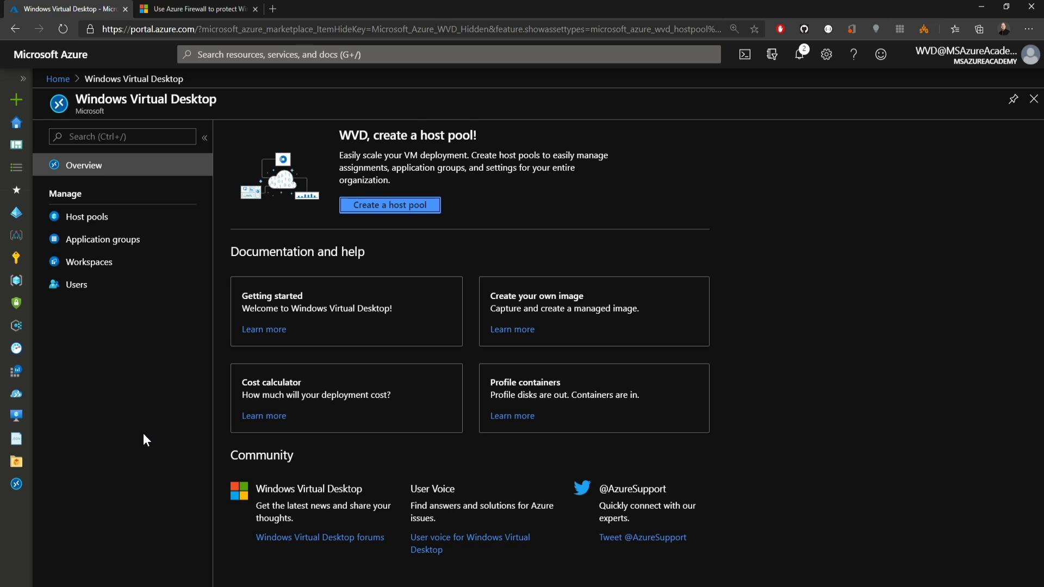
# Generate a NewPortal-HP host pool registration key expiring 05/31/2020
pyautogui.click(82, 219)
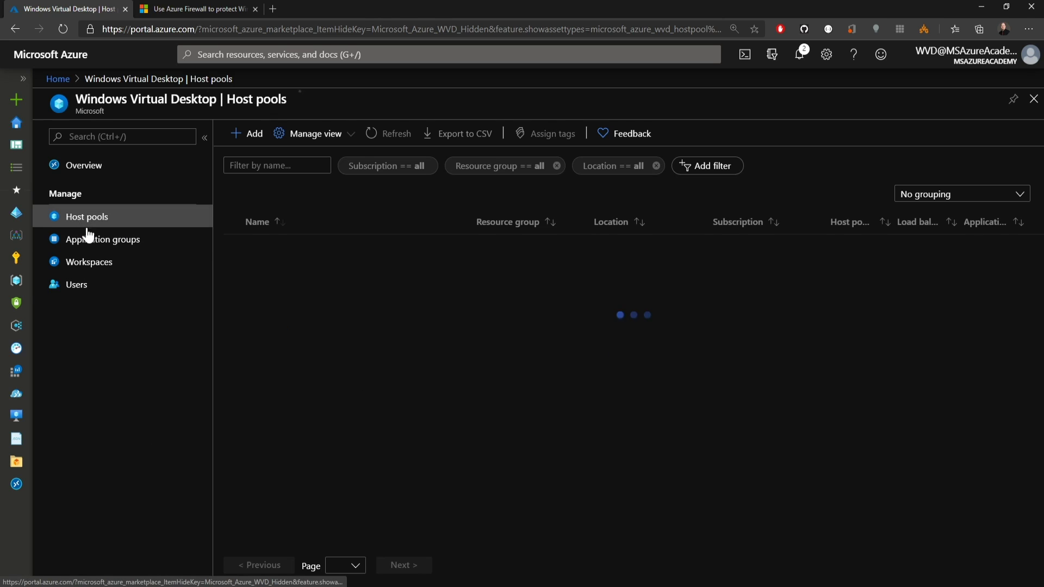
pyautogui.click(286, 249)
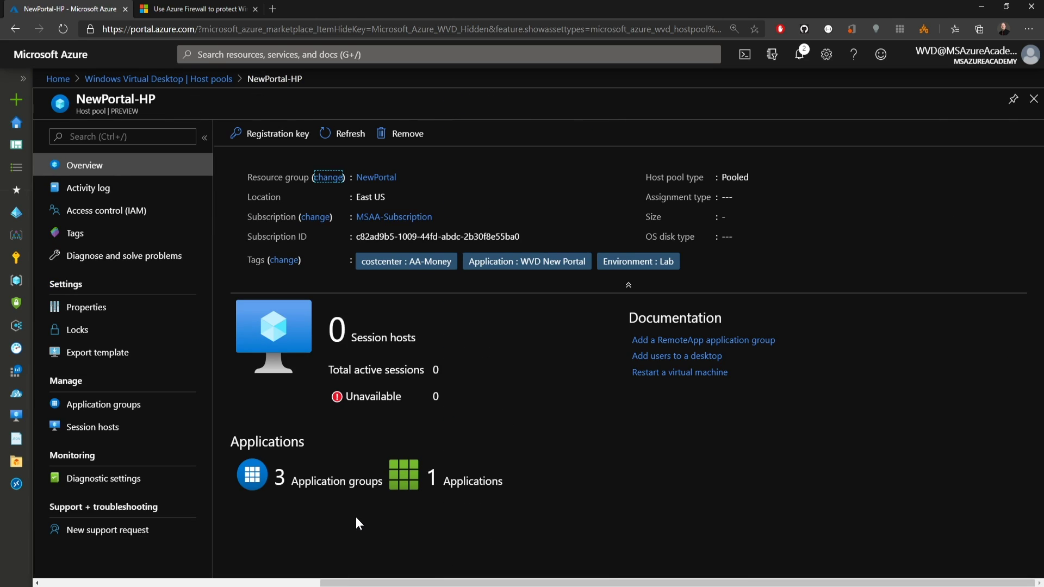
pyautogui.click(269, 134)
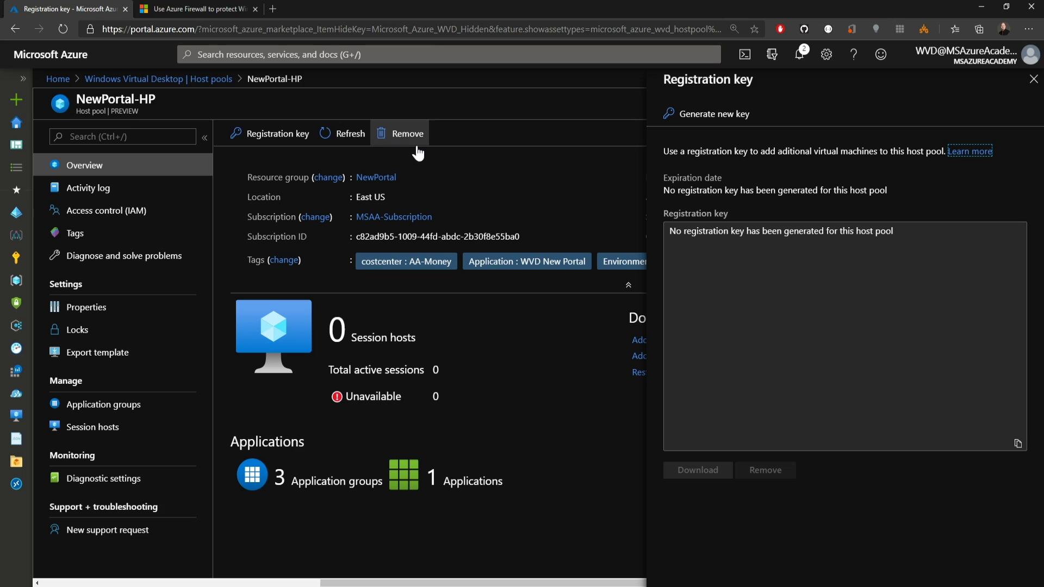
pyautogui.click(706, 113)
pyautogui.click(834, 198)
pyautogui.click(675, 363)
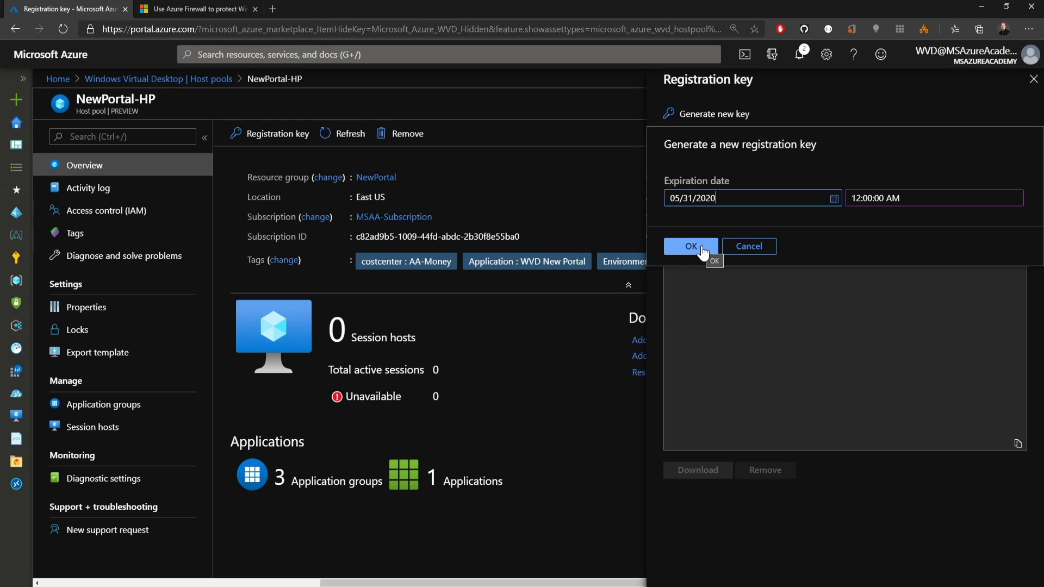
pyautogui.click(702, 250)
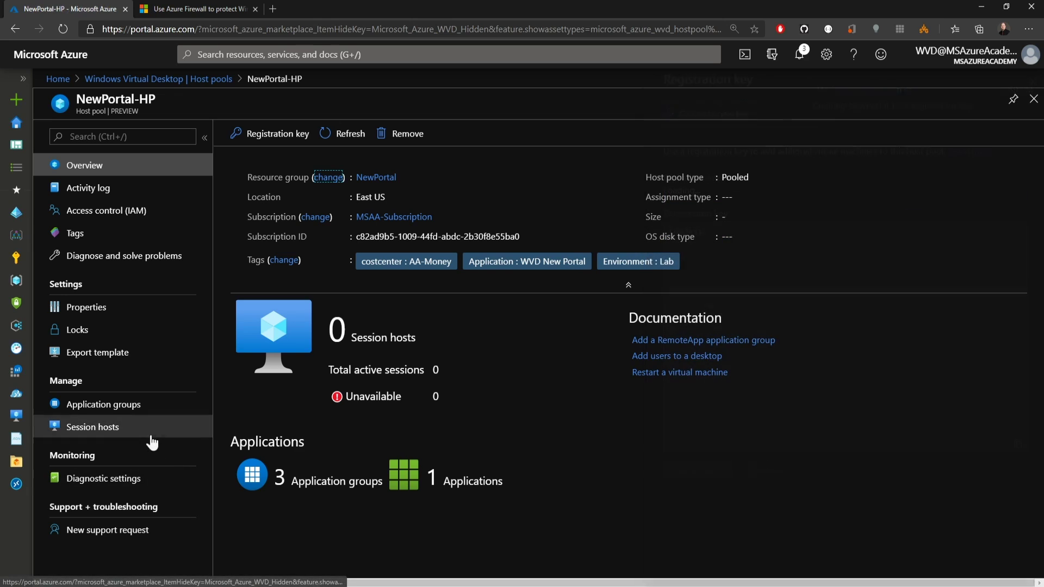
pyautogui.click(102, 429)
# Start adding VMs to the host pool, placing them in resource group NewHostPoolVMs
pyautogui.click(250, 135)
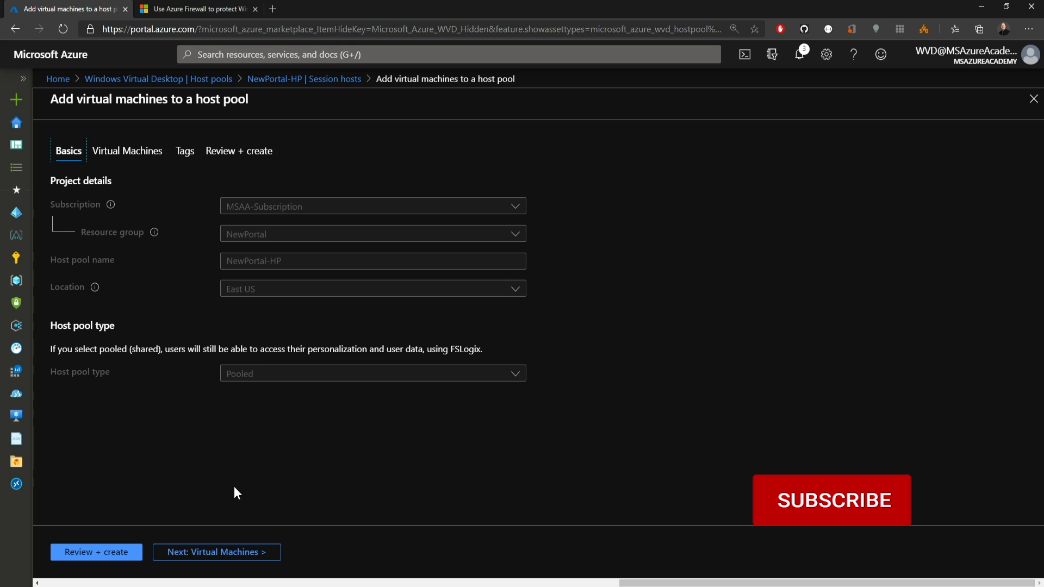
pyautogui.click(217, 555)
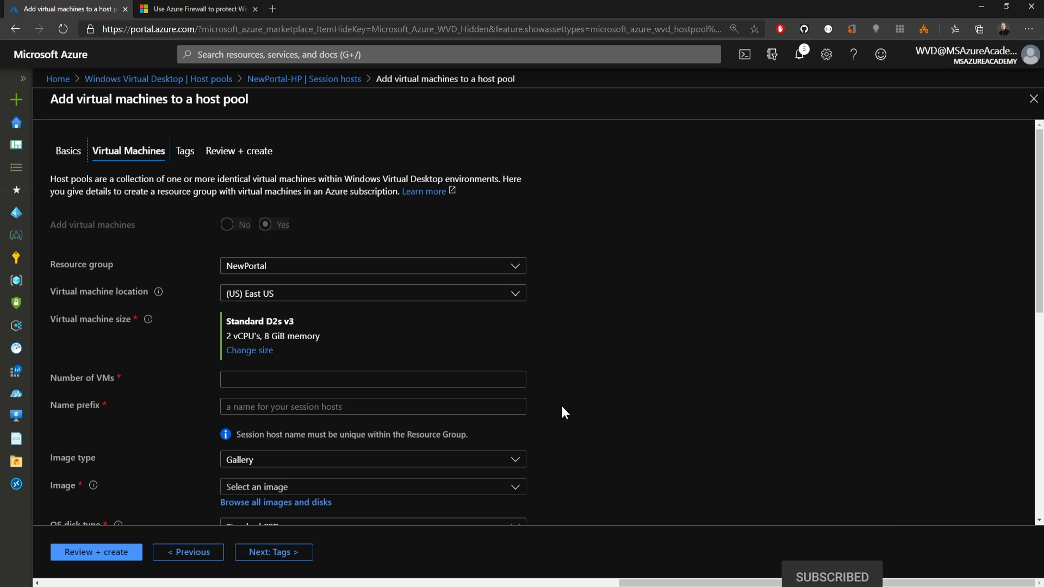
pyautogui.click(514, 267)
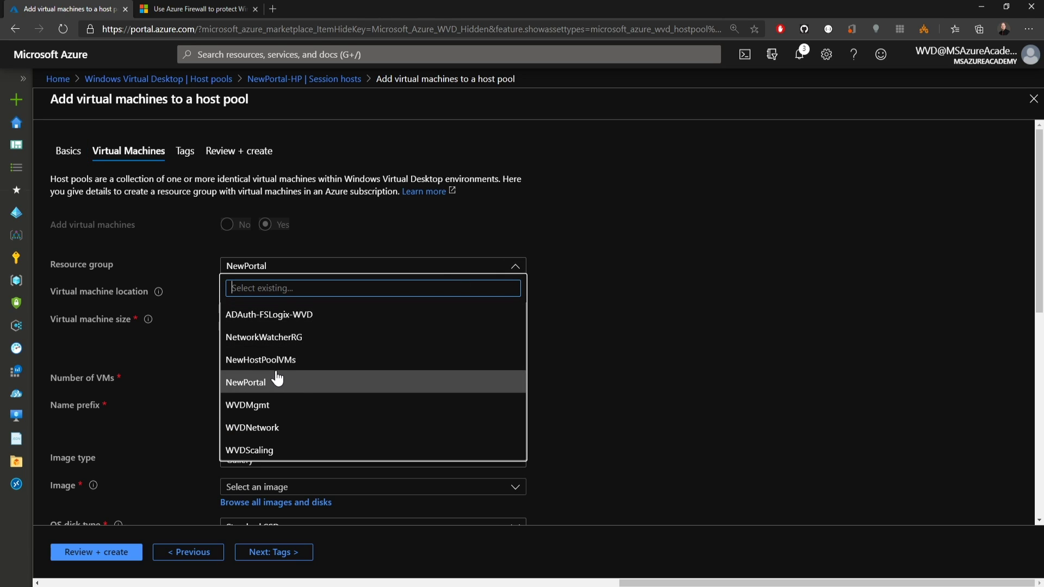
pyautogui.click(305, 362)
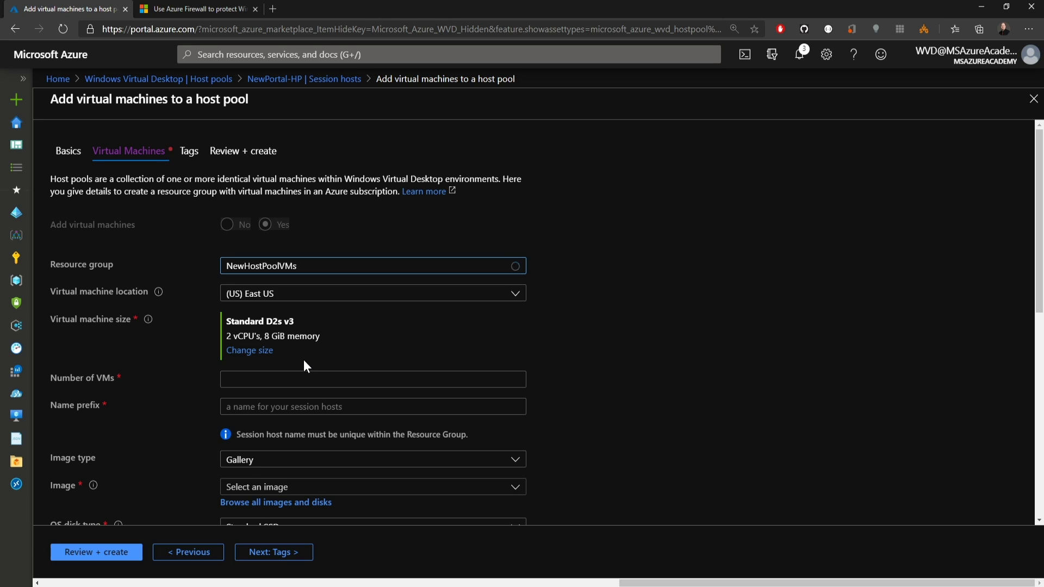
# Change the virtual machine size to Standard B2ms
pyautogui.click(249, 350)
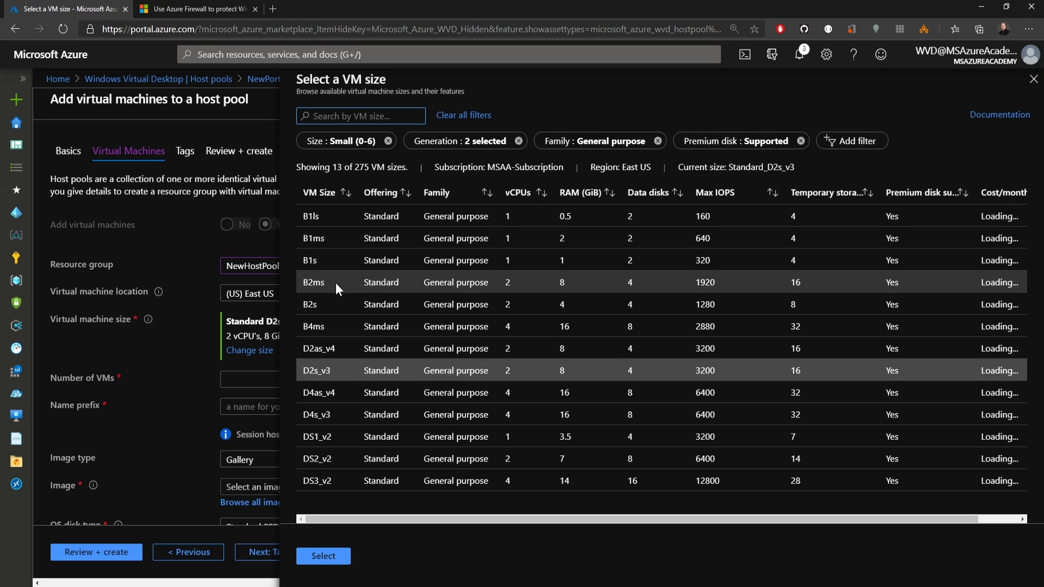
pyautogui.click(334, 282)
pyautogui.click(323, 555)
pyautogui.write('wvd-05')
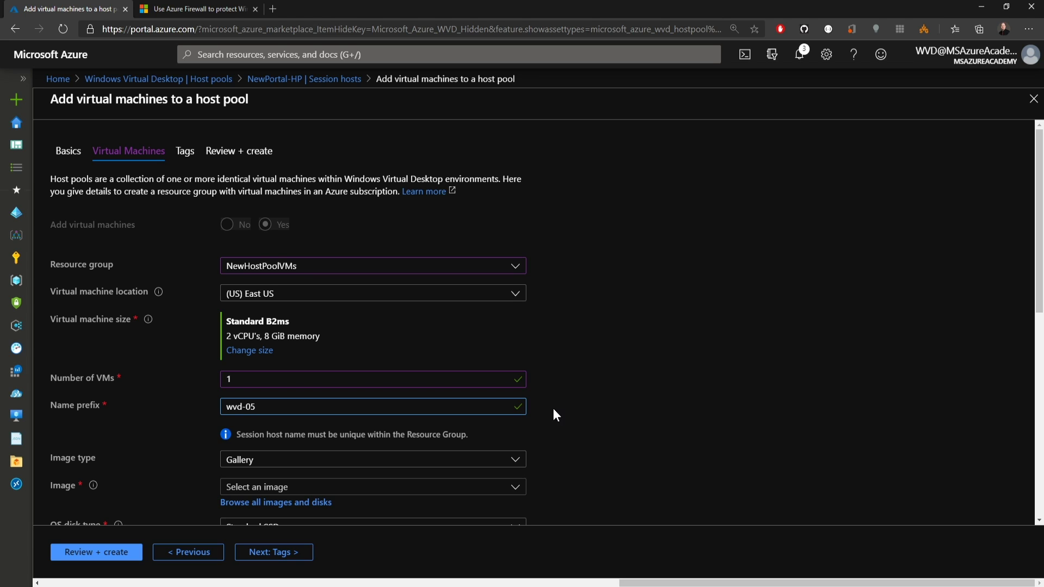
pyautogui.scroll(-3, 553, 415)
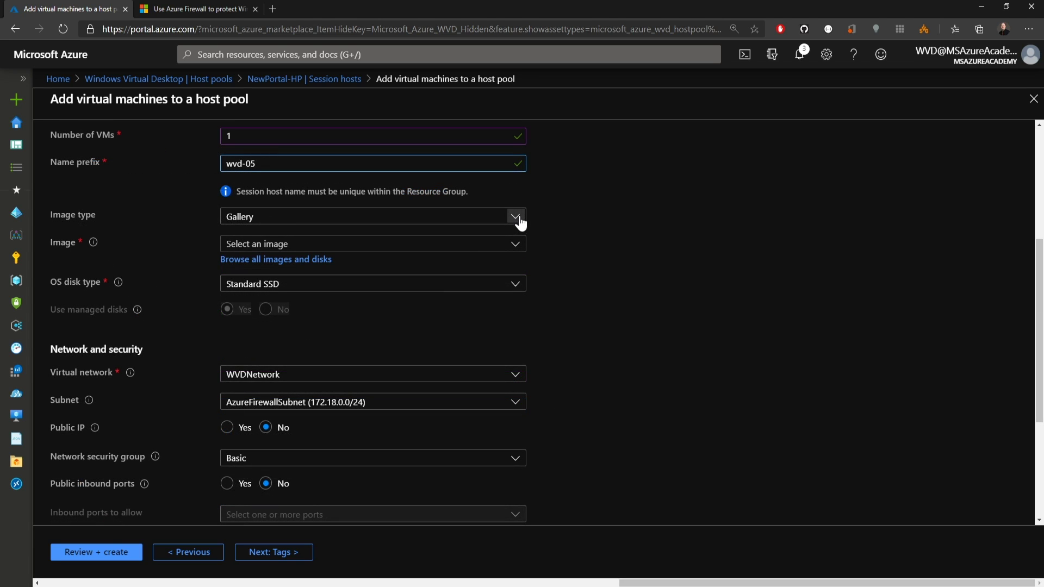
pyautogui.click(519, 221)
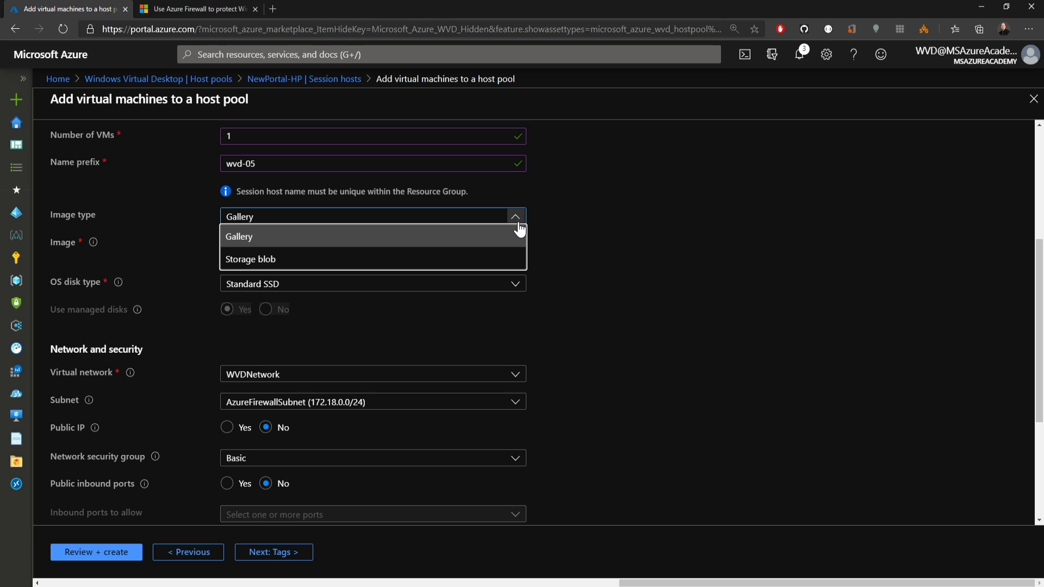
pyautogui.click(506, 258)
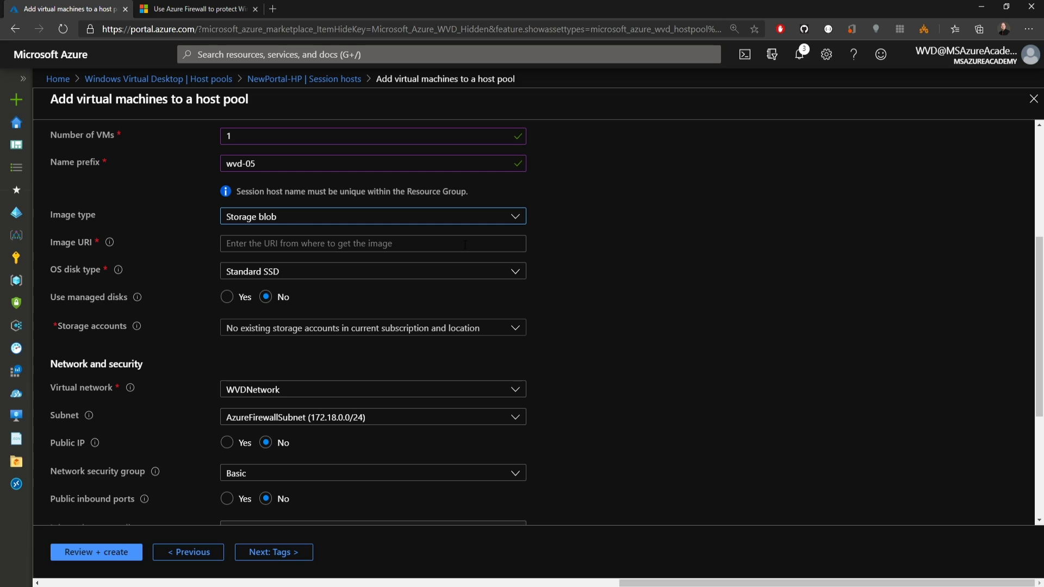
pyautogui.click(516, 217)
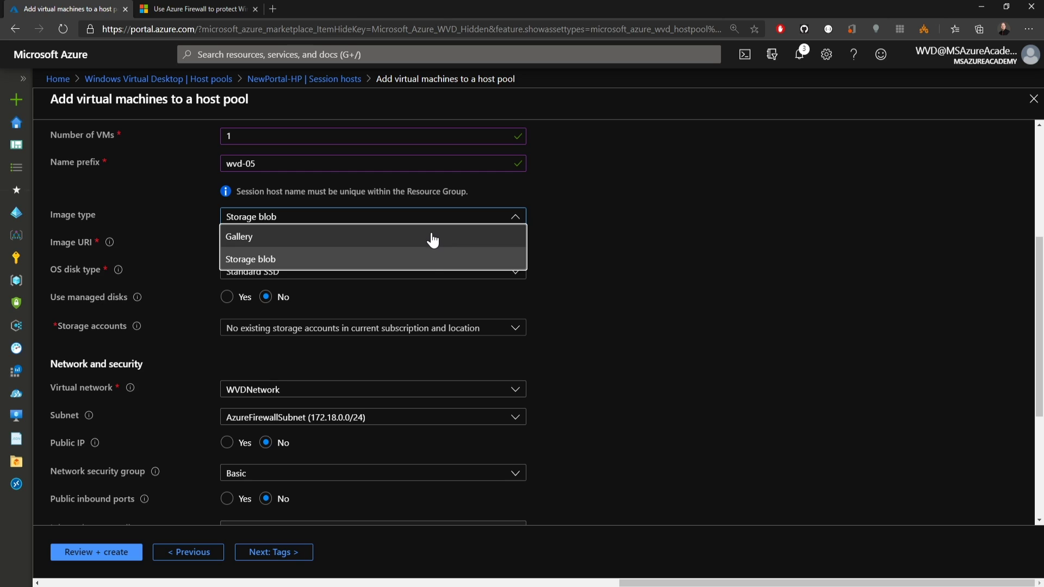
pyautogui.click(431, 236)
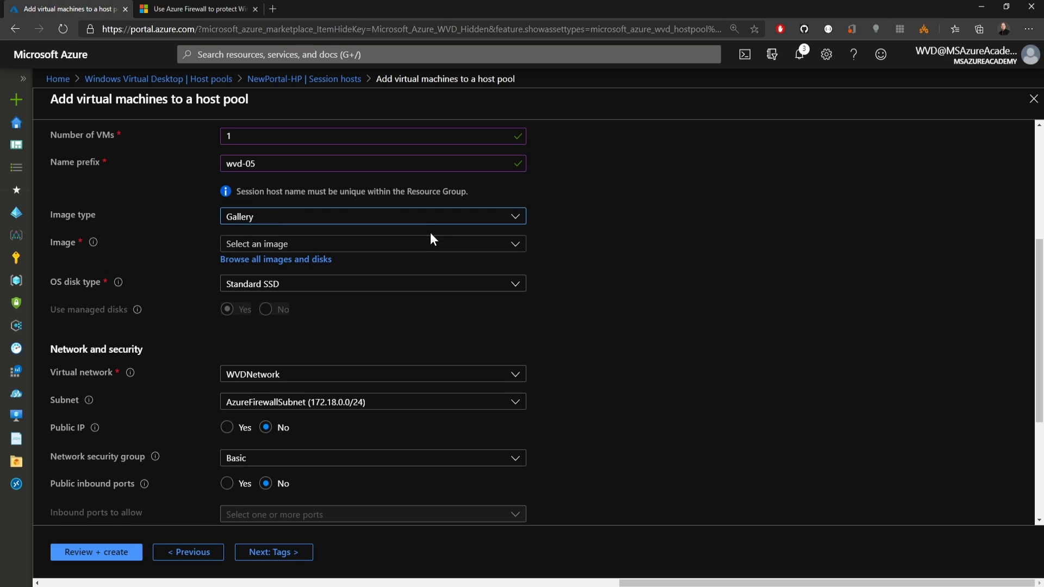
pyautogui.click(462, 247)
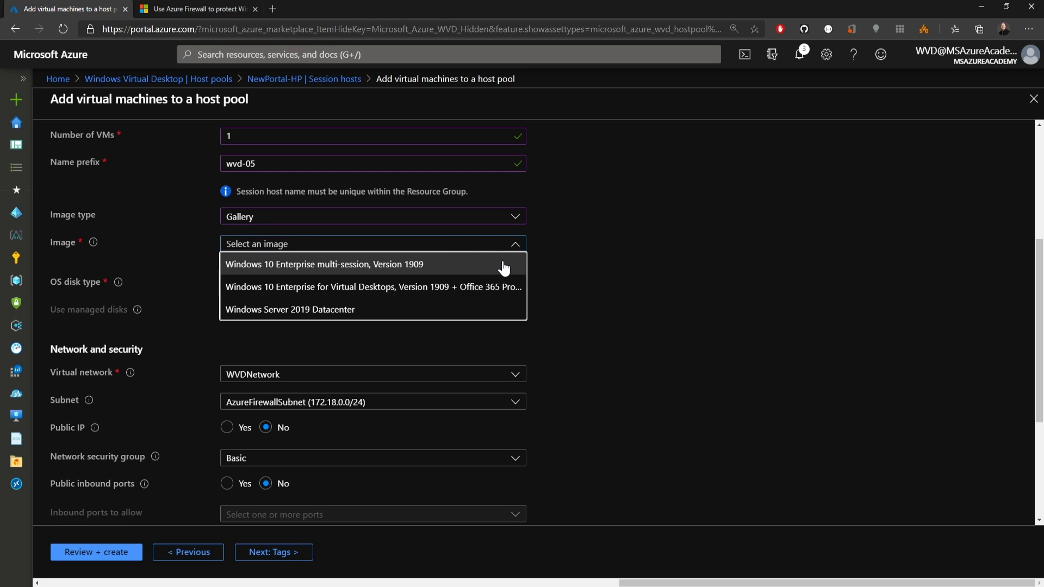
pyautogui.press('Escape')
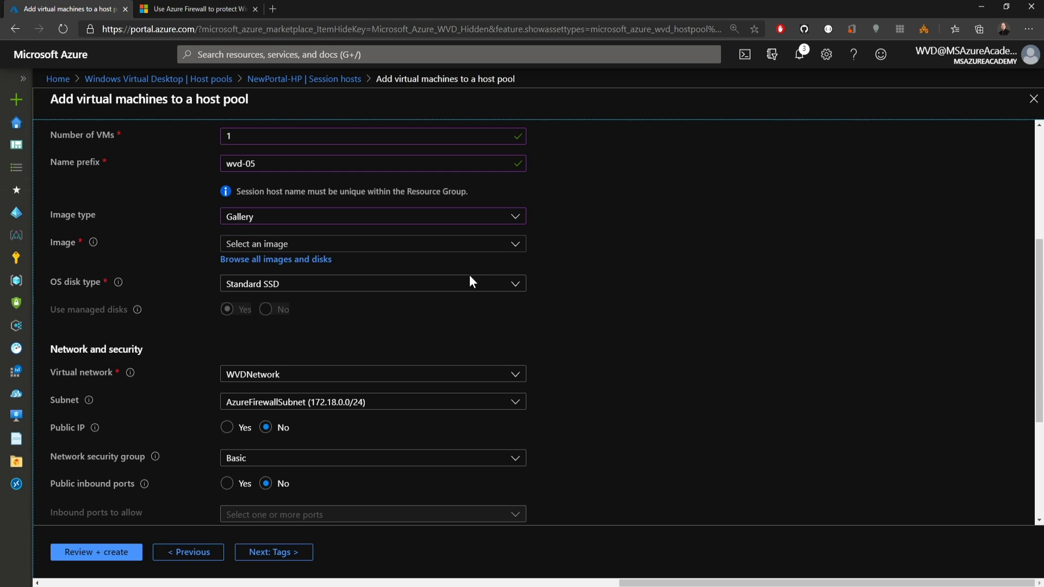
# Browse all images, checking My Items and shared galleries for the Windows 10 + Office 365 image
pyautogui.click(295, 261)
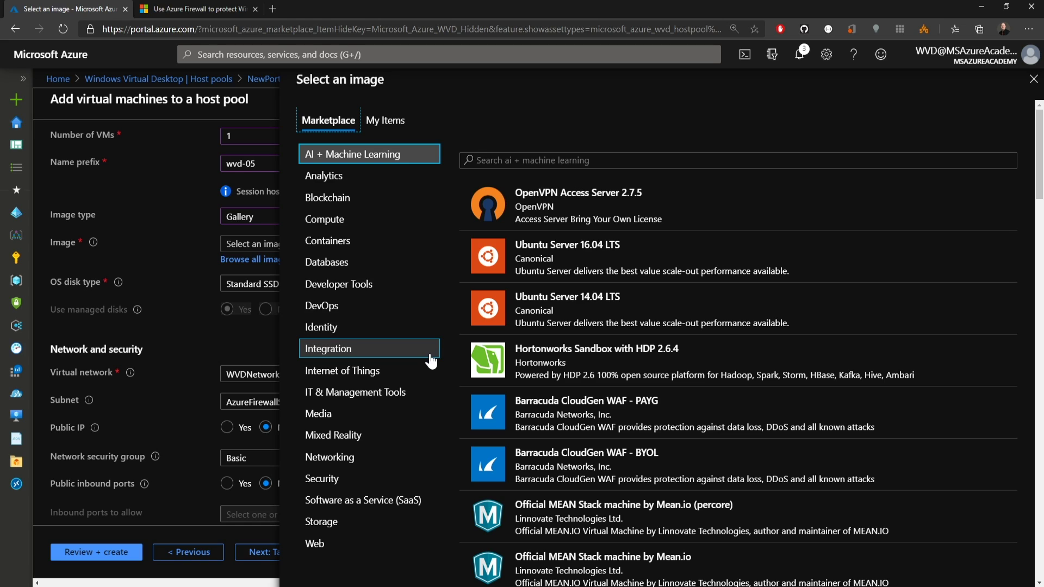
pyautogui.click(393, 121)
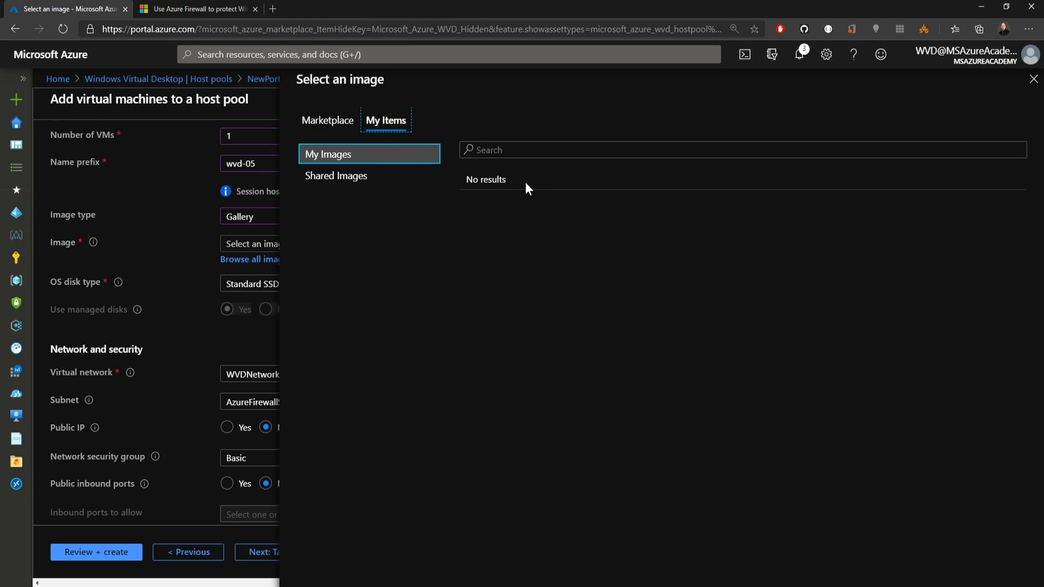
pyautogui.click(347, 180)
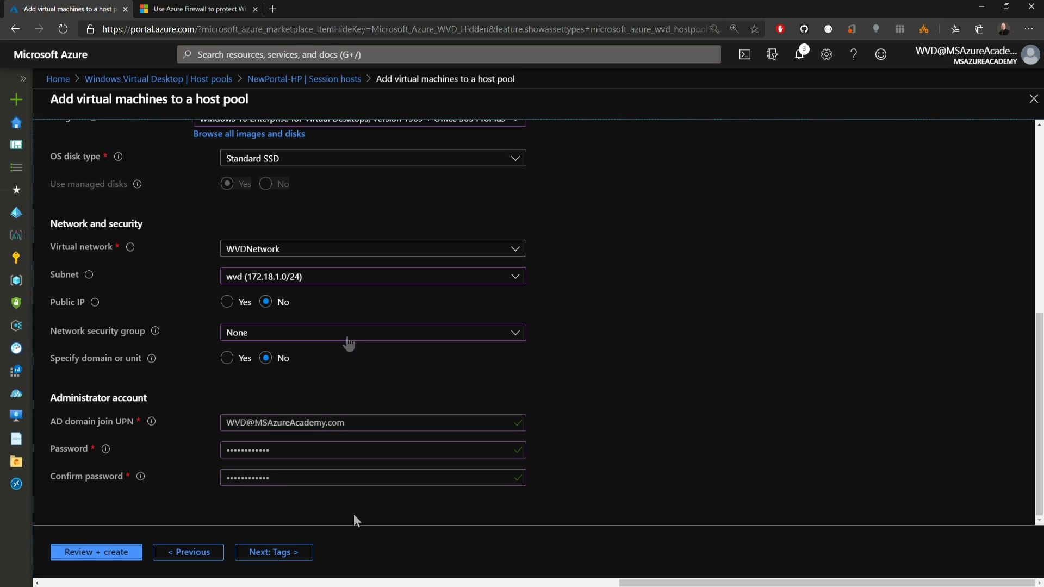
# Pass through Tags and Review + create, then create the wvd-05 session host
pyautogui.click(298, 556)
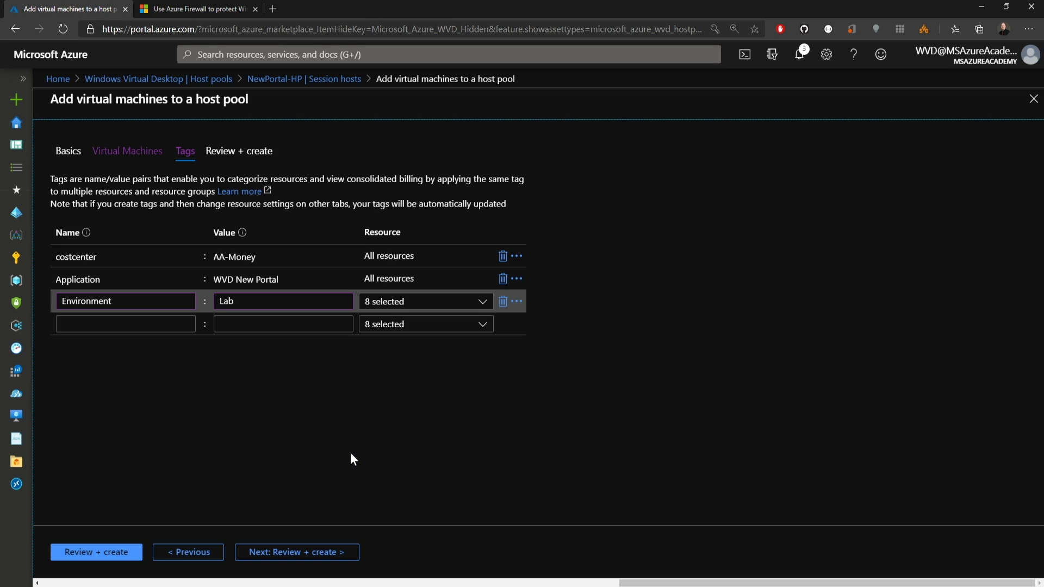
pyautogui.click(309, 552)
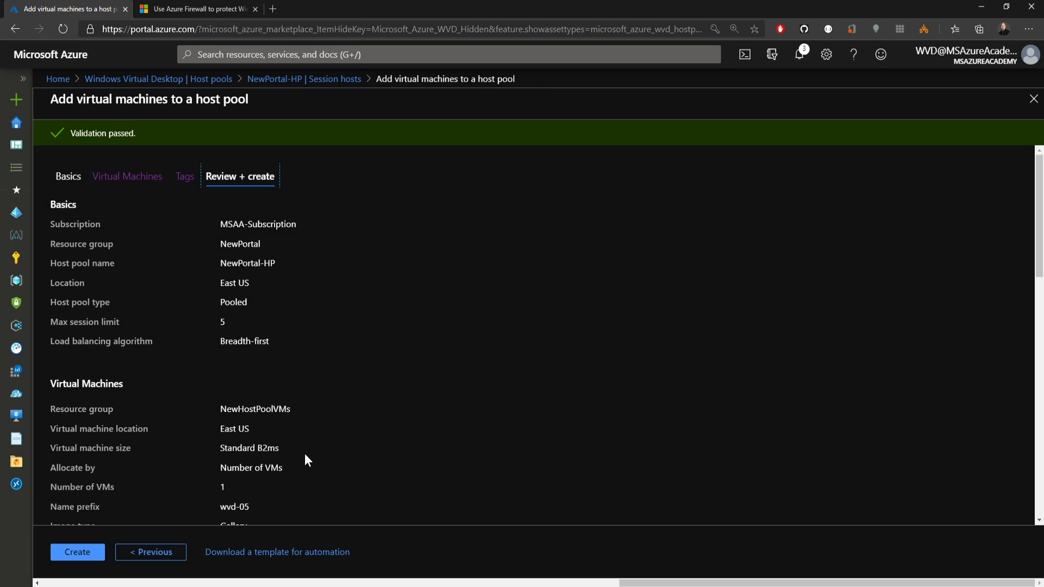
pyautogui.click(81, 554)
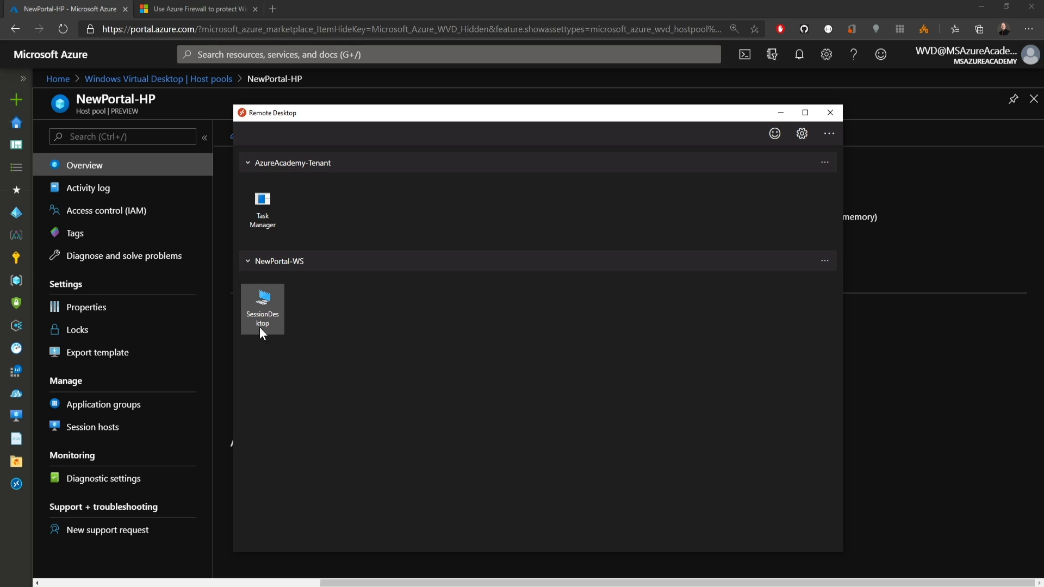
# Connect to SessionDesktop, open the WVD folder on CorpShare (Z:), and show System information
pyautogui.doubleClick(253, 304)
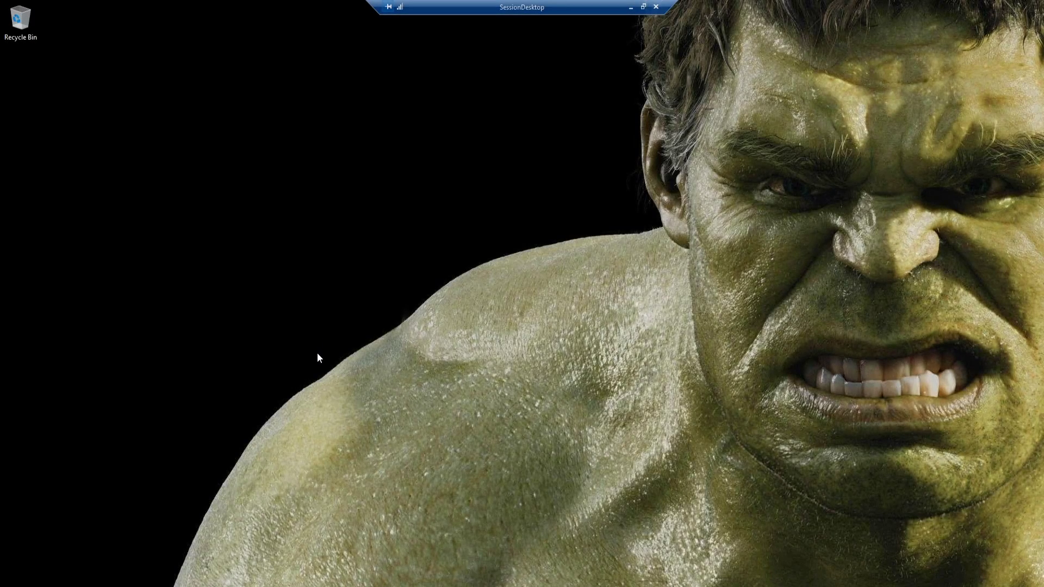
pyautogui.press('super+e')
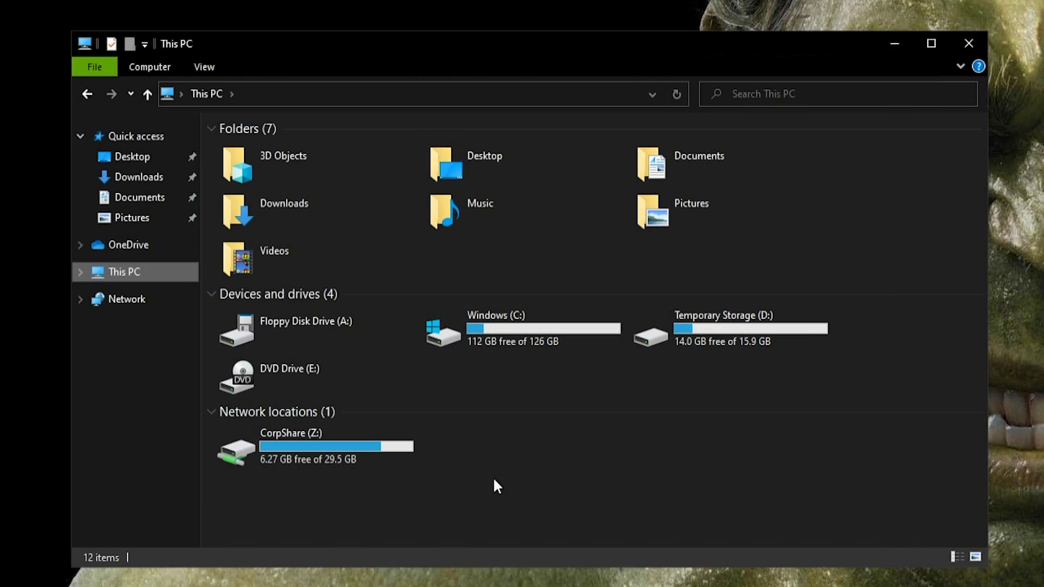
pyautogui.doubleClick(307, 447)
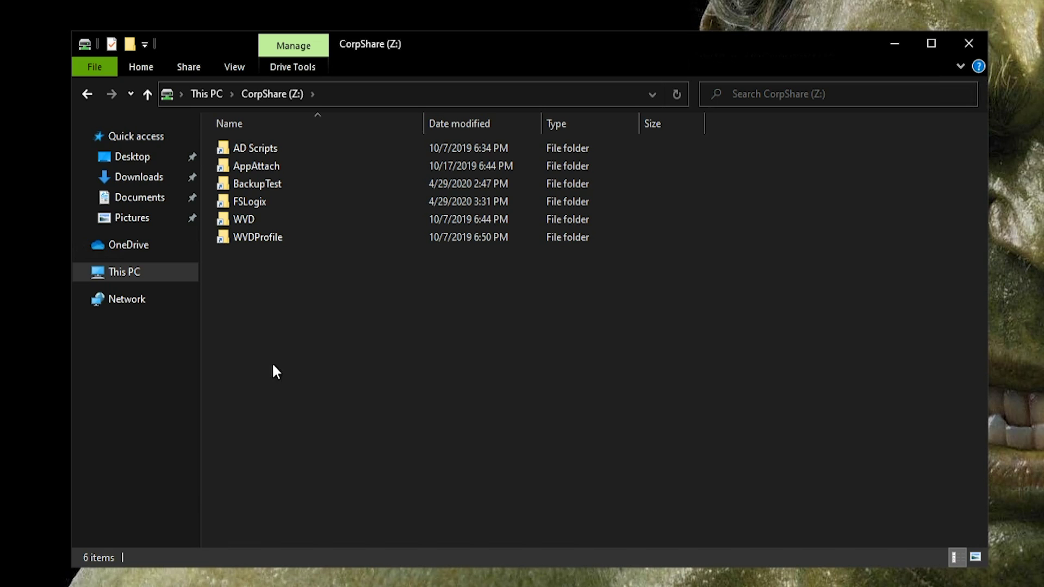
pyautogui.doubleClick(245, 219)
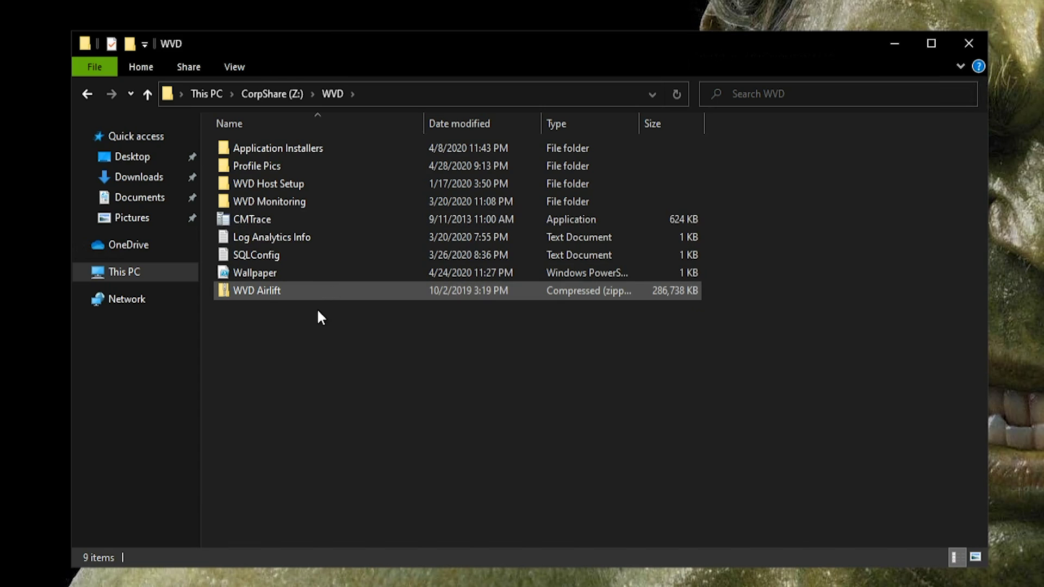
pyautogui.press('super+Pause')
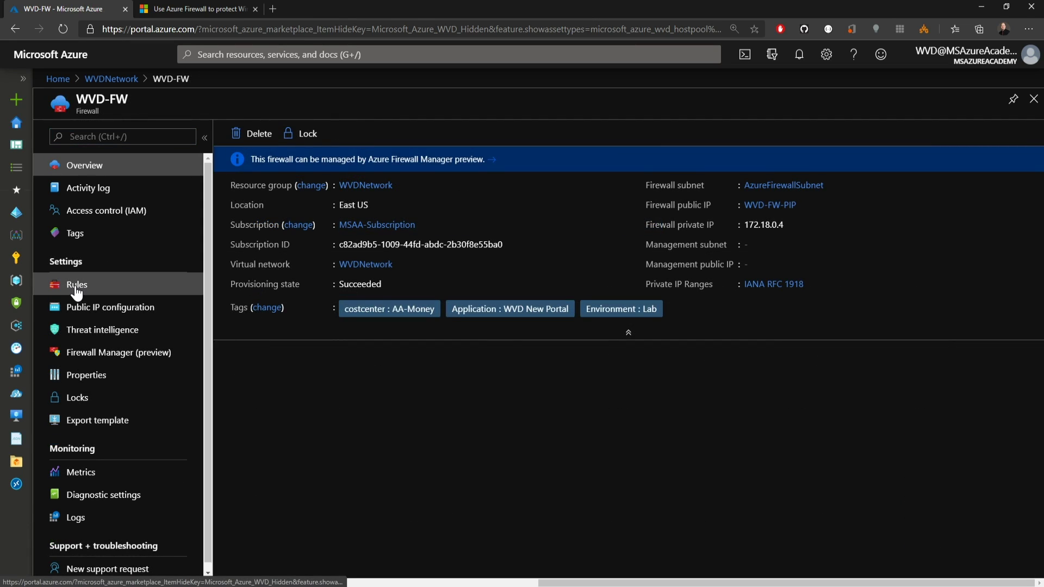
# Start a new application rule collection in the WVD-FW firewall rules
pyautogui.click(75, 288)
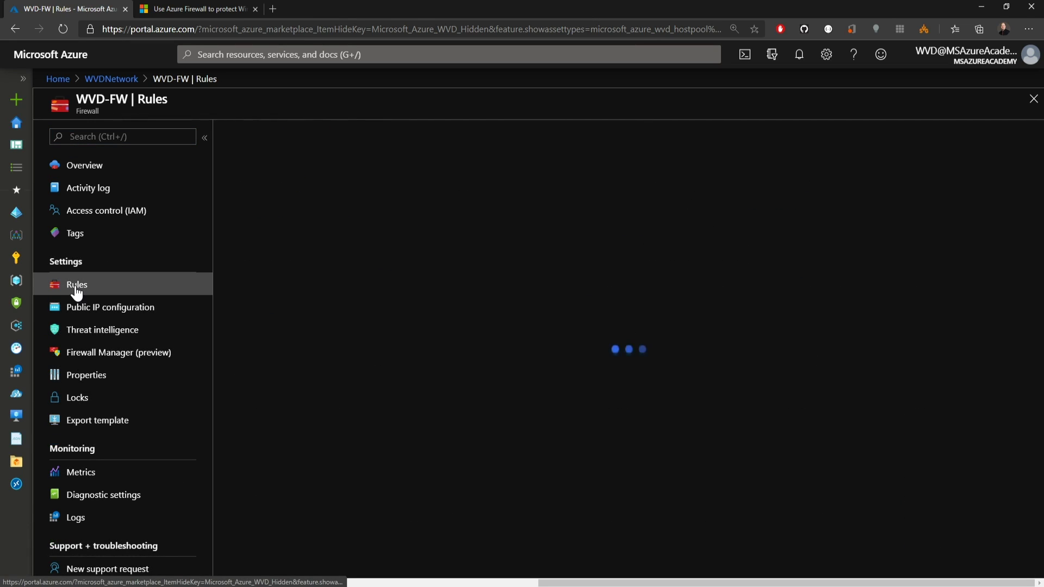
pyautogui.click(487, 206)
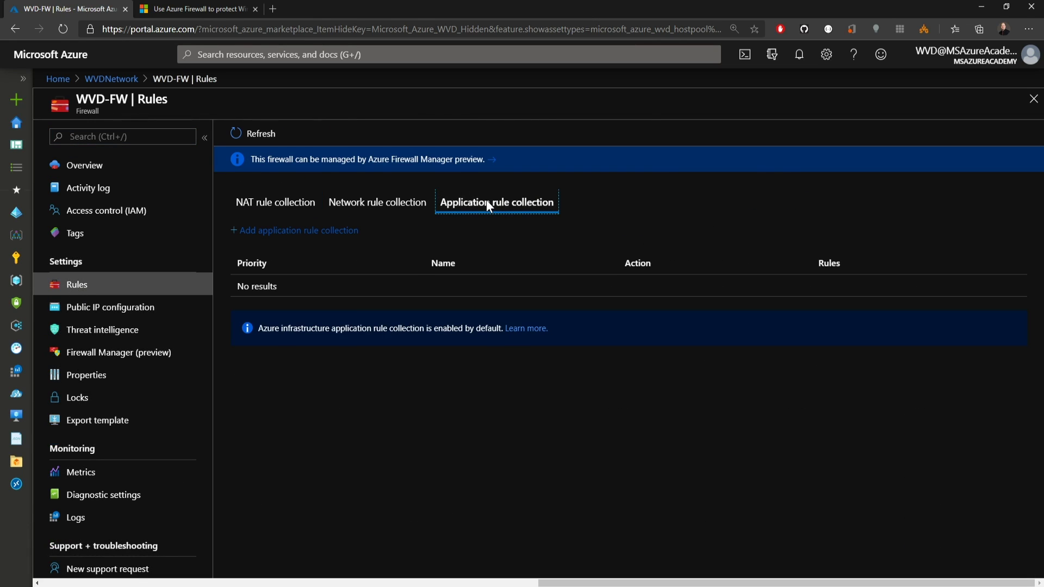
pyautogui.click(291, 235)
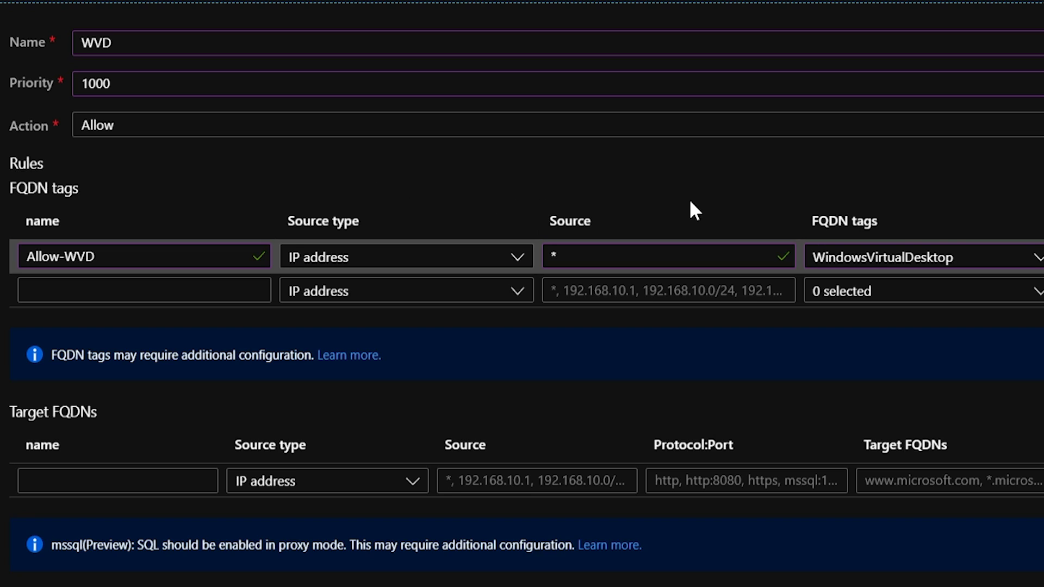
# Add the Updates (WindowsUpdate) and XT-Table rules for 172.18.1.0/24 to collection WVD
pyautogui.click(1036, 257)
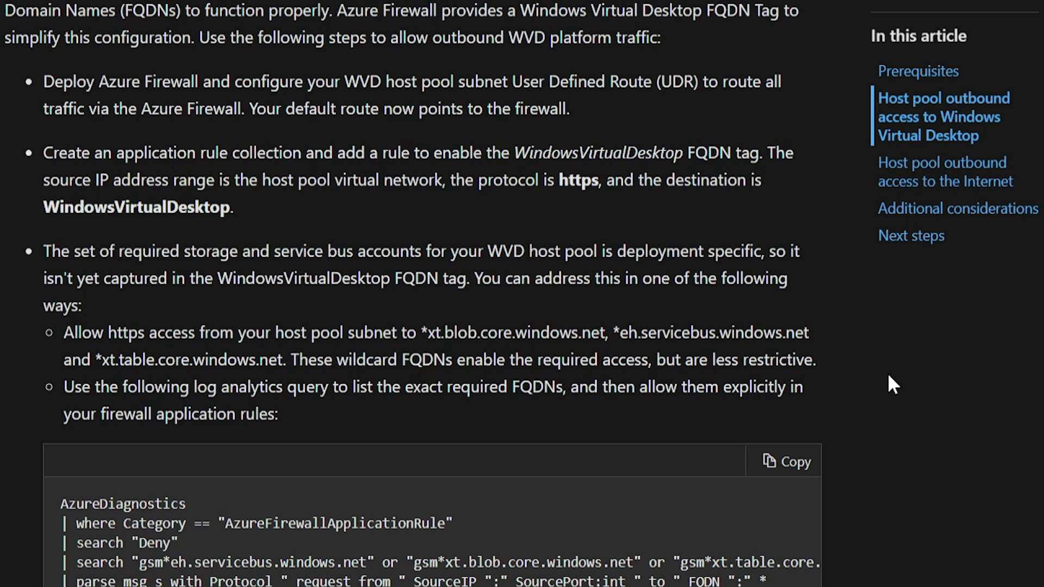
pyautogui.moveTo(421, 333); pyautogui.dragTo(606, 333)
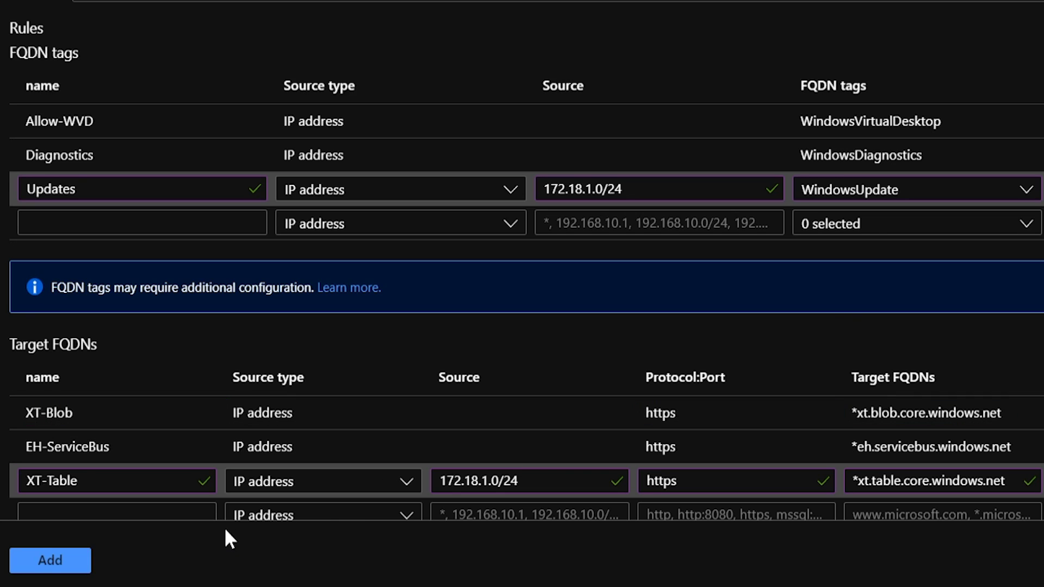
pyautogui.click(62, 558)
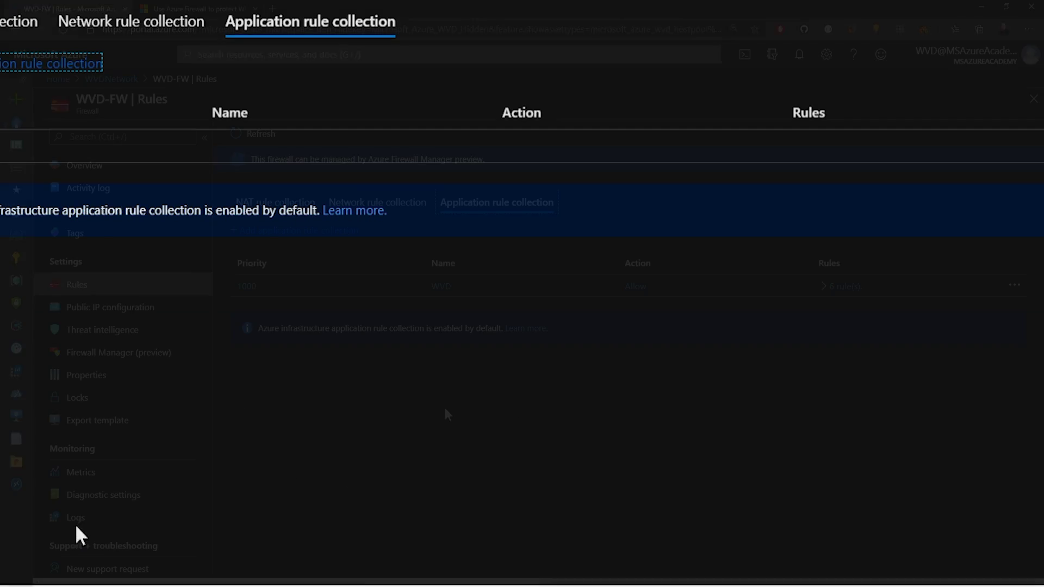
# Start network rule collection AzureKMS: 172.18.1.0/24 to 23.102.135.246 on TCP 1688
pyautogui.click(380, 204)
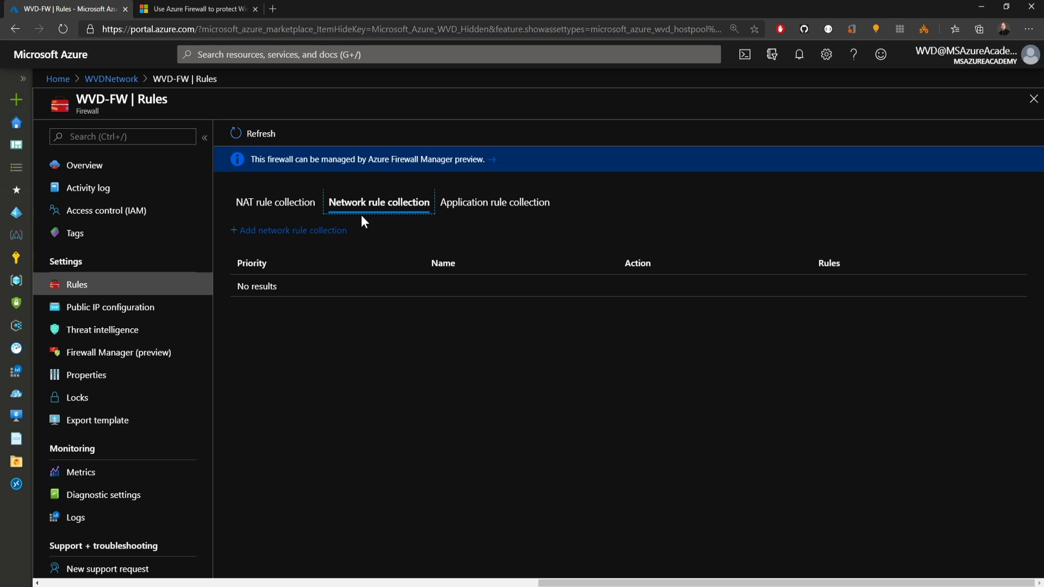
pyautogui.click(335, 234)
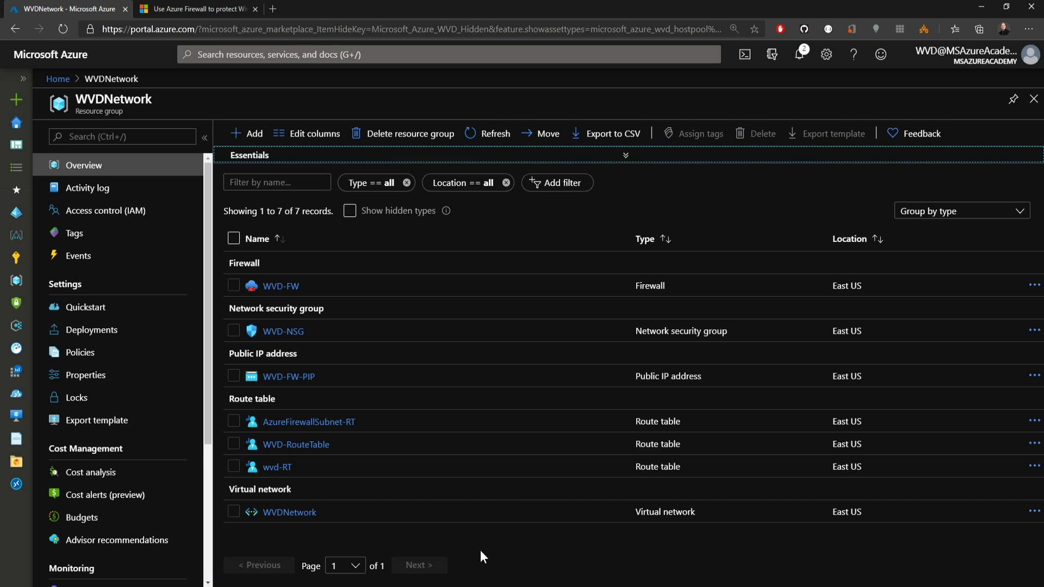
# Save WVDNetwork's wvd subnet with security group None and route table WVD-RouteTable
pyautogui.click(288, 510)
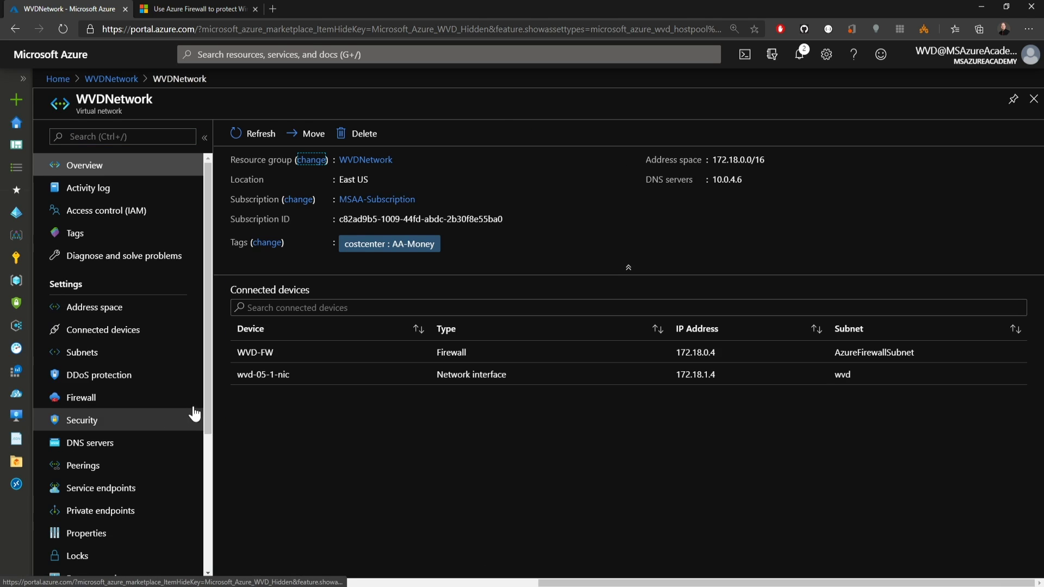
pyautogui.click(93, 354)
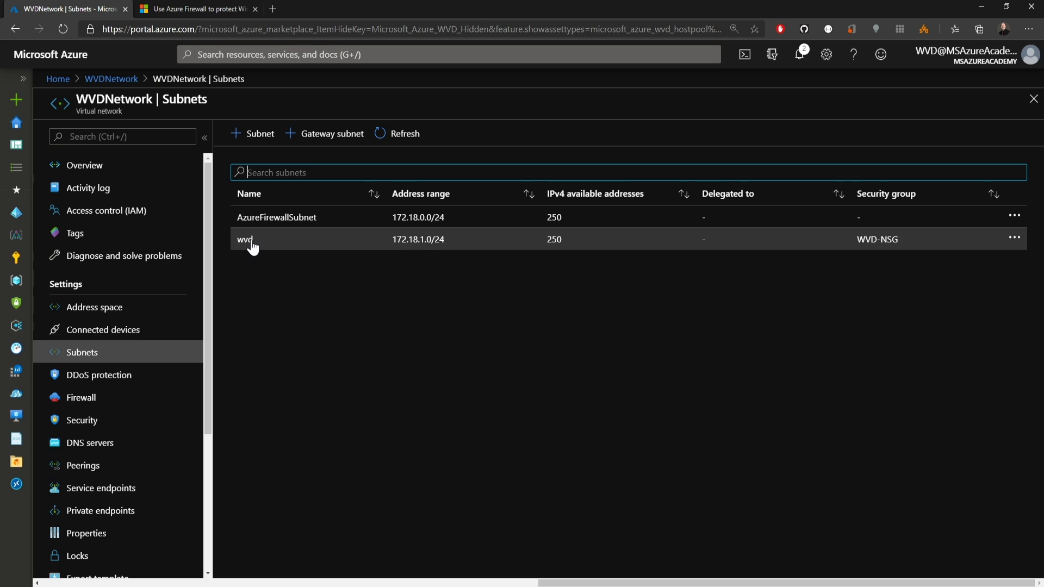
pyautogui.click(249, 240)
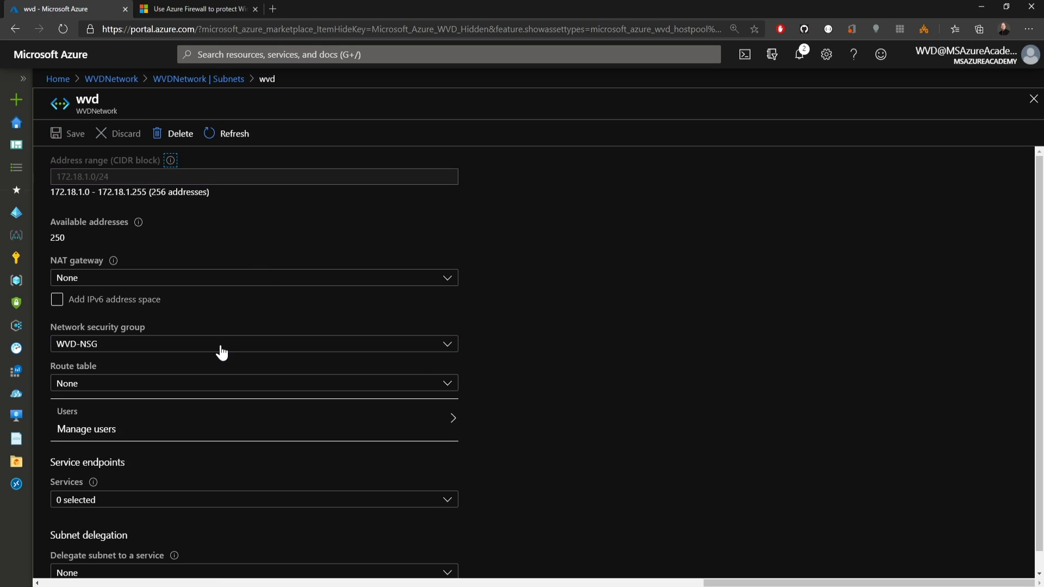
pyautogui.click(220, 347)
pyautogui.click(72, 367)
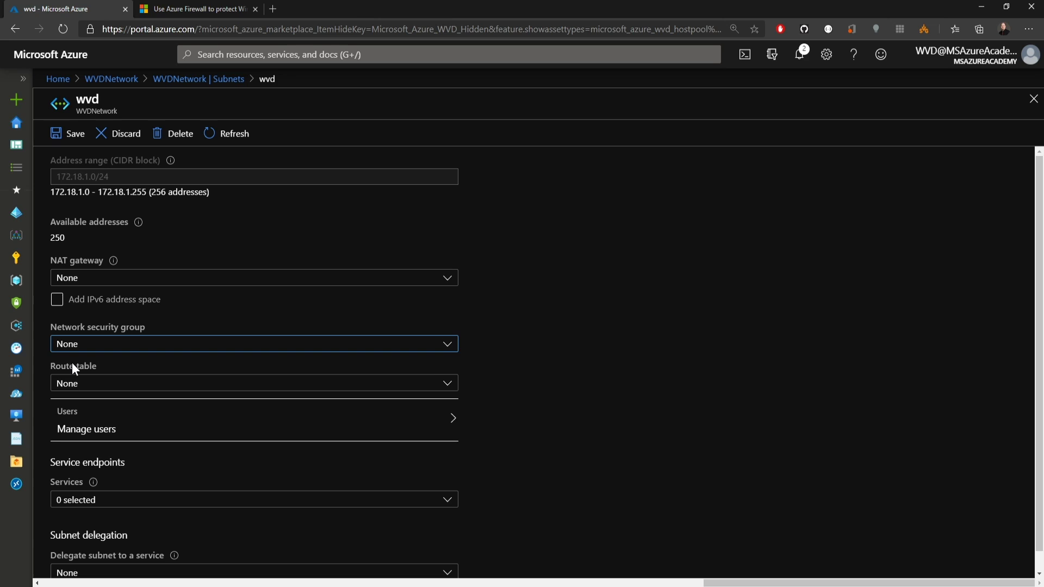
pyautogui.click(165, 387)
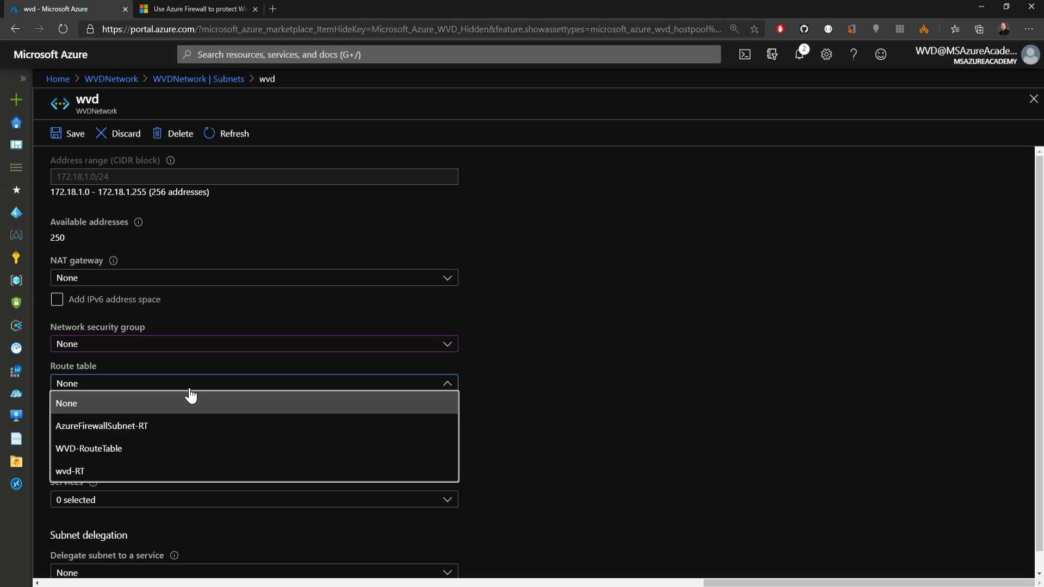
pyautogui.click(187, 447)
pyautogui.click(68, 137)
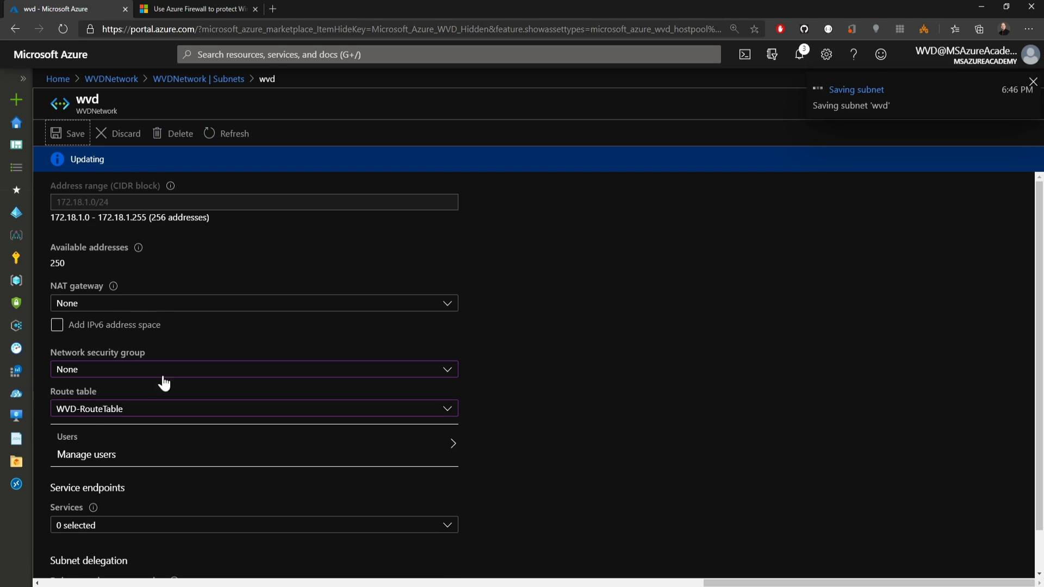
pyautogui.click(15, 414)
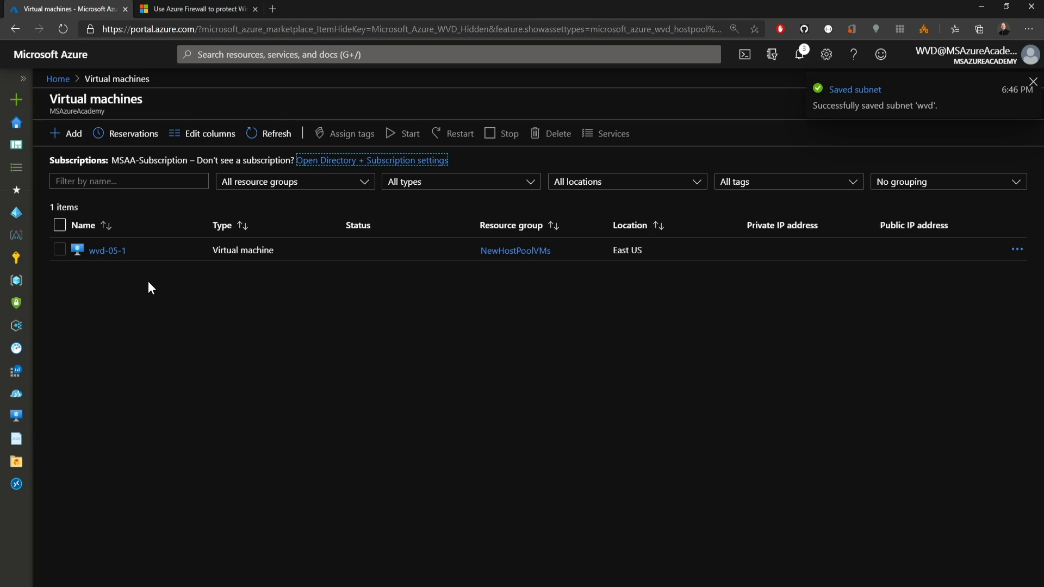
# Restart the wvd-05-1 virtual machine and confirm the restart
pyautogui.click(62, 249)
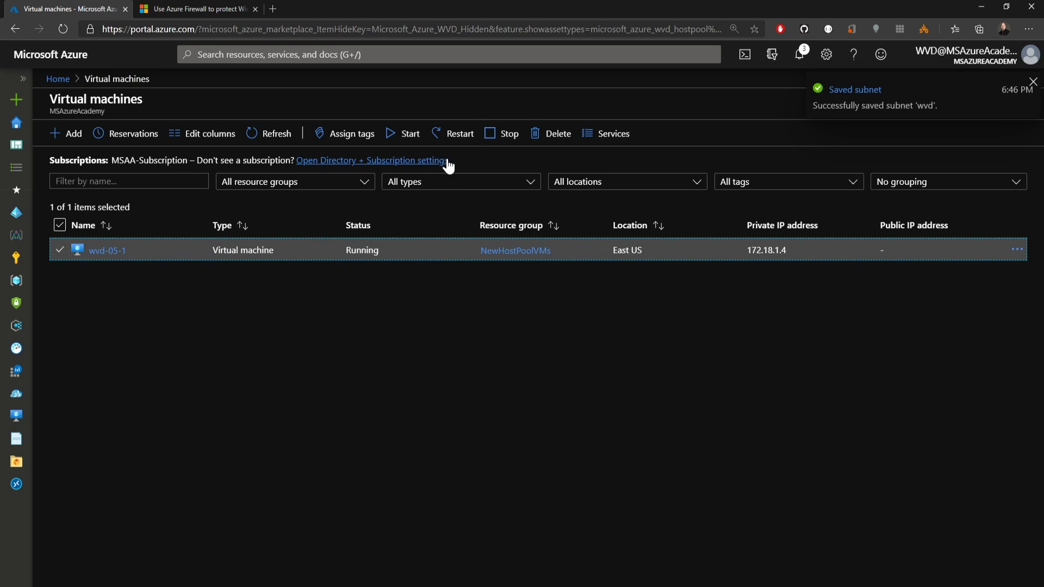
pyautogui.click(459, 133)
pyautogui.click(69, 202)
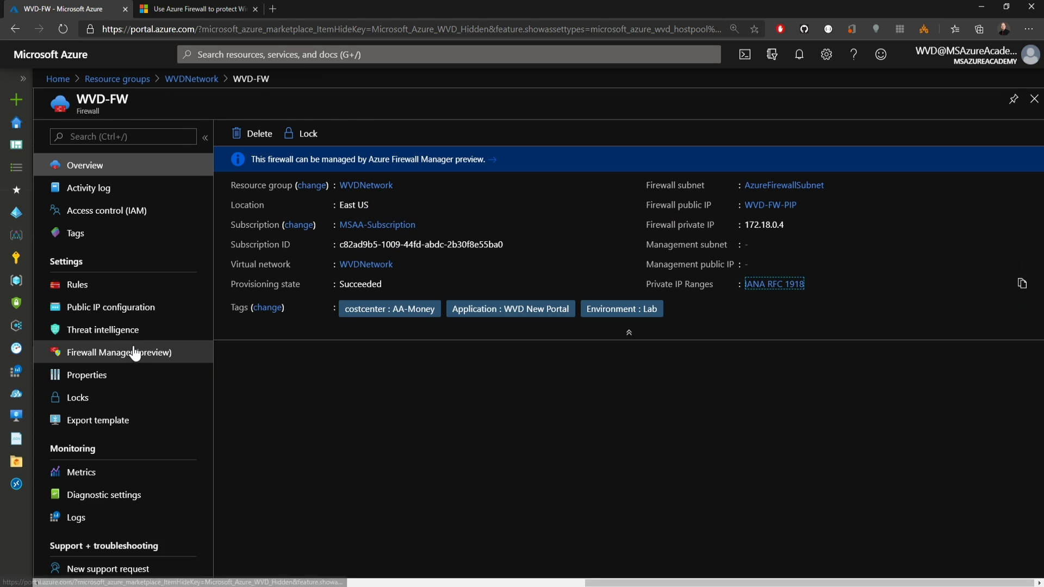
# Open the DC rule in WVD-FW's network rule collections for review
pyautogui.click(72, 284)
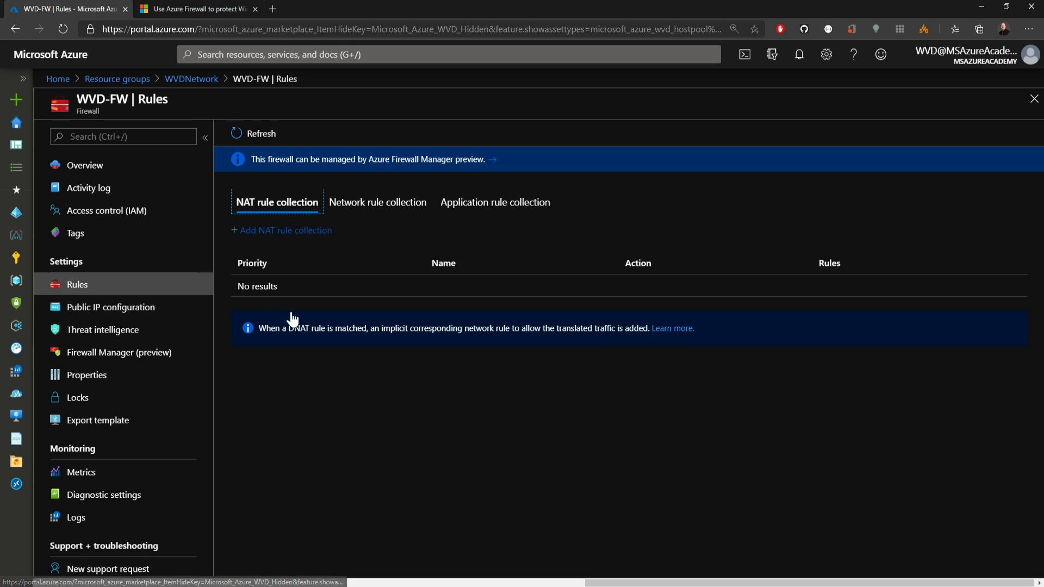
pyautogui.click(409, 207)
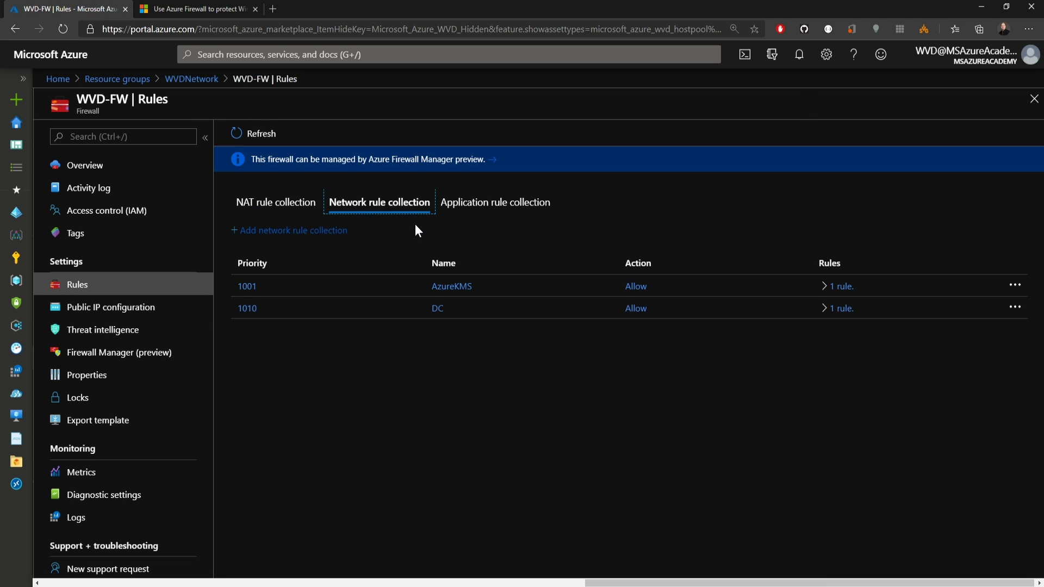
pyautogui.click(322, 305)
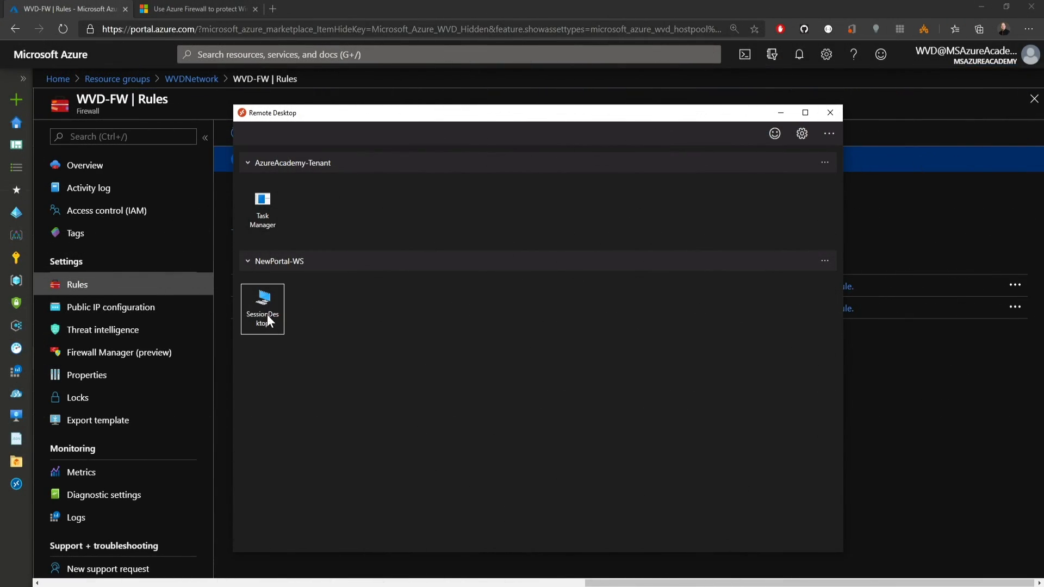
# Connect to SessionDesktop and open the Application Installers folder on CorpShare
pyautogui.doubleClick(264, 310)
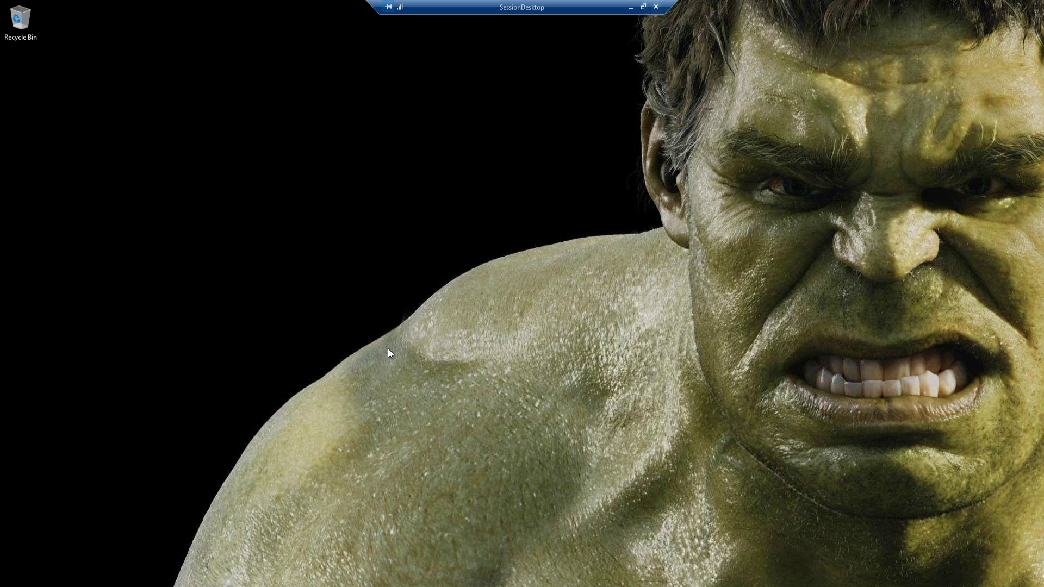
pyautogui.press('super+e')
pyautogui.click(131, 273)
pyautogui.doubleClick(296, 420)
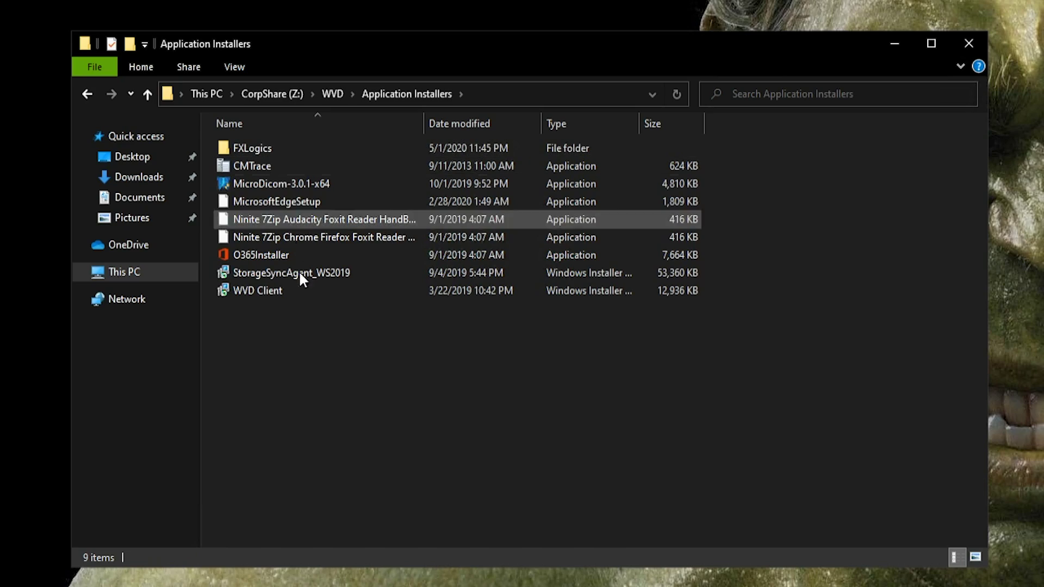
# Launch CMTrace from the share, close it, and return to the WVD folder
pyautogui.doubleClick(243, 164)
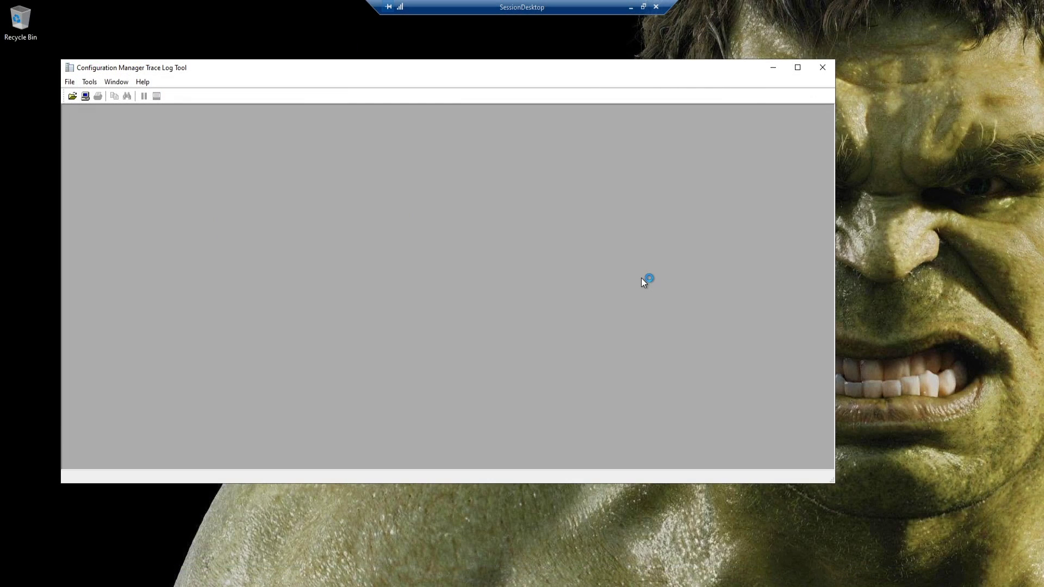
pyautogui.click(828, 69)
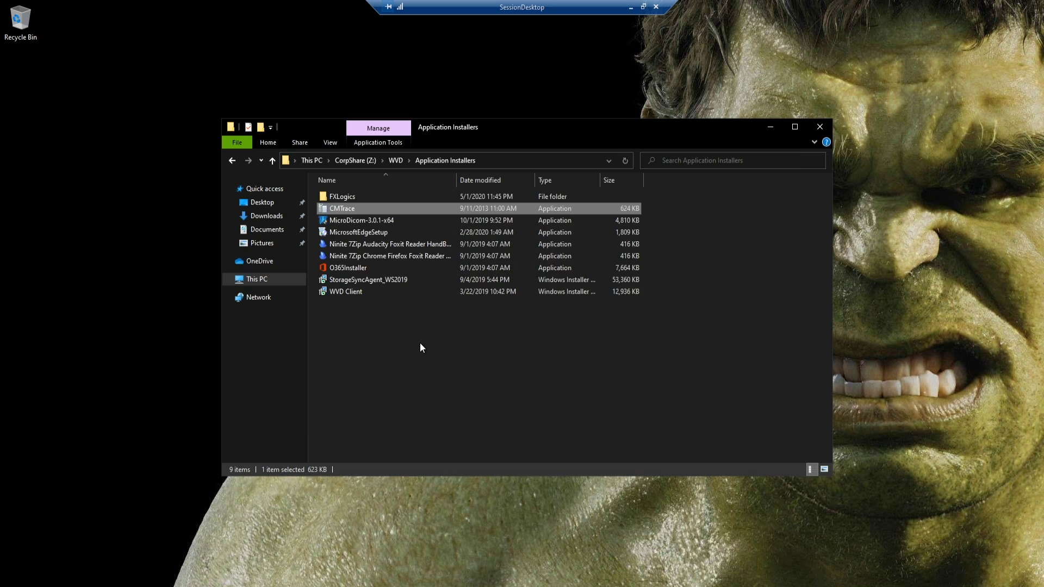
pyautogui.press('BackSpace')
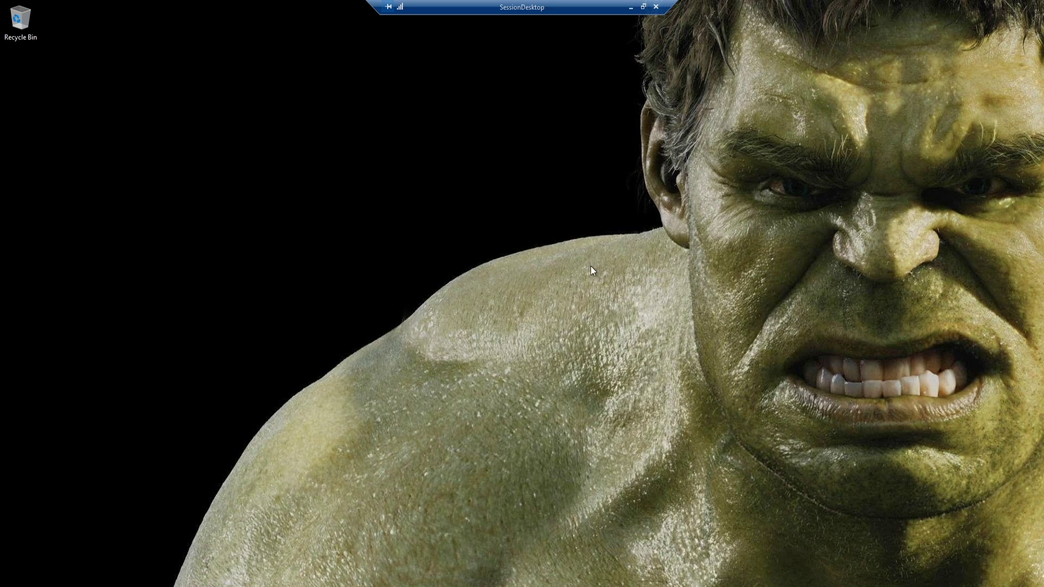